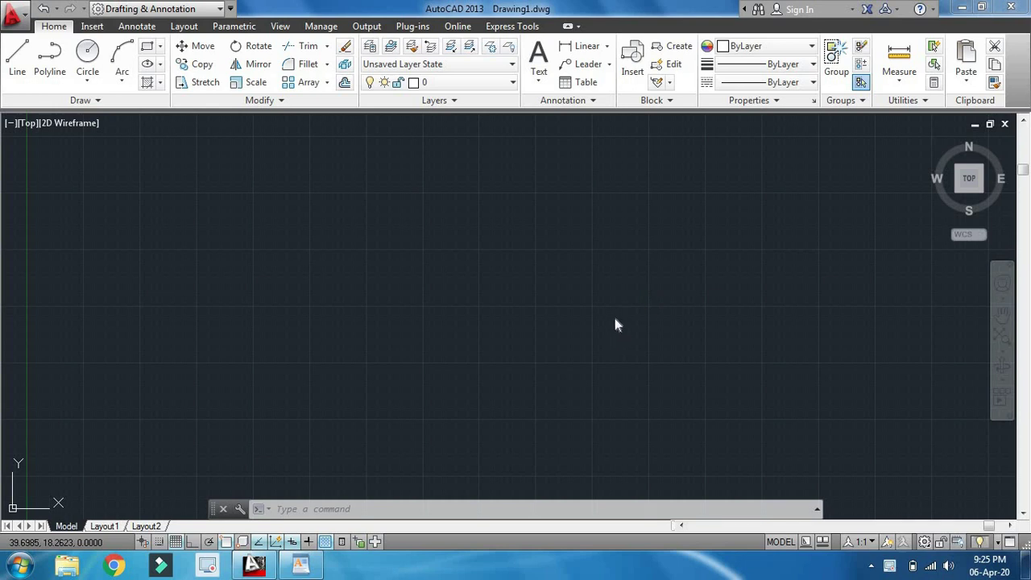
# Step: Bring up the WordPad outline and highlight the 'AutoCAD Lesson No: 4' heading
pyautogui.click(299, 565)
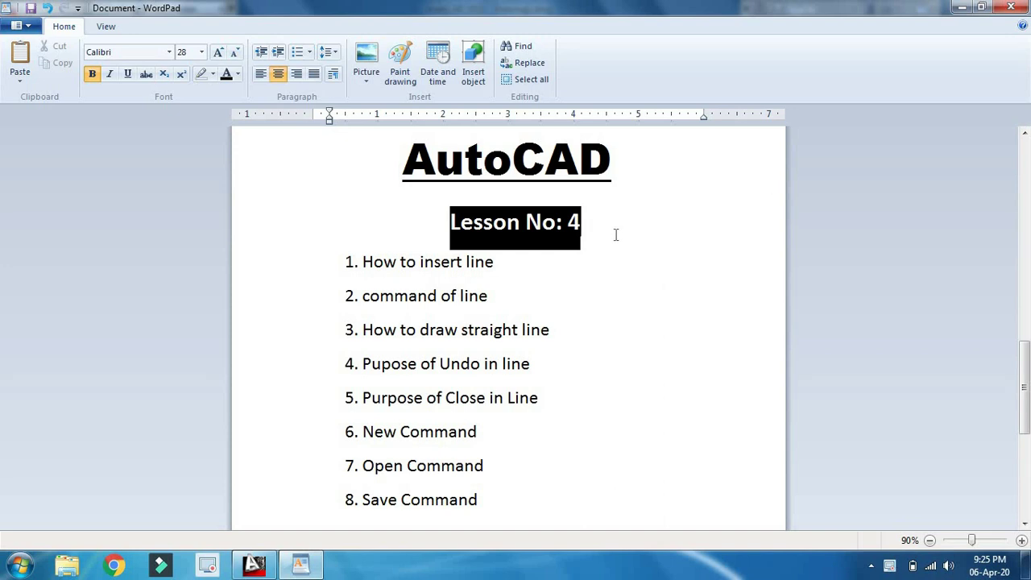
pyautogui.moveTo(606, 231); pyautogui.dragTo(468, 229)
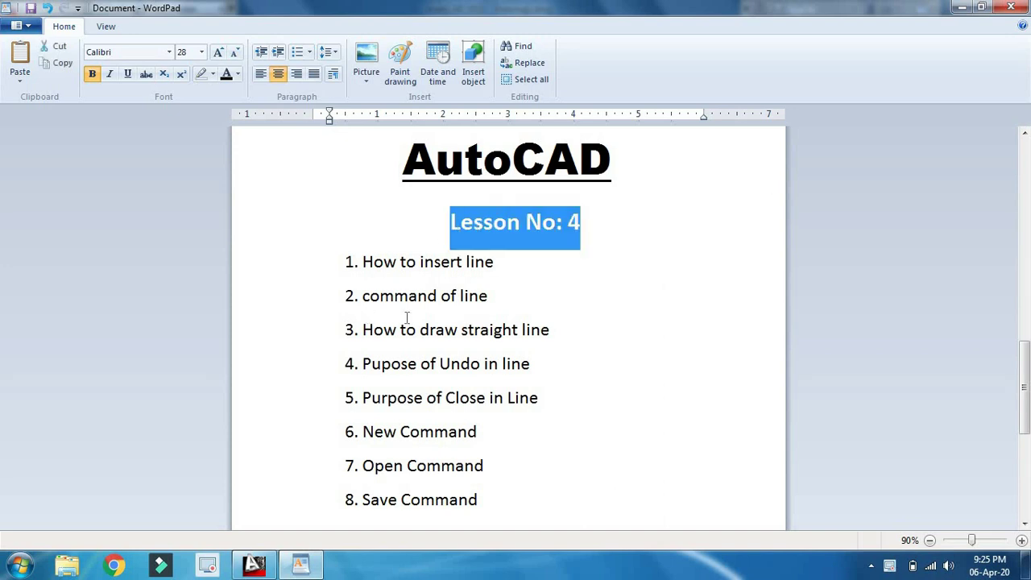
pyautogui.click(606, 245)
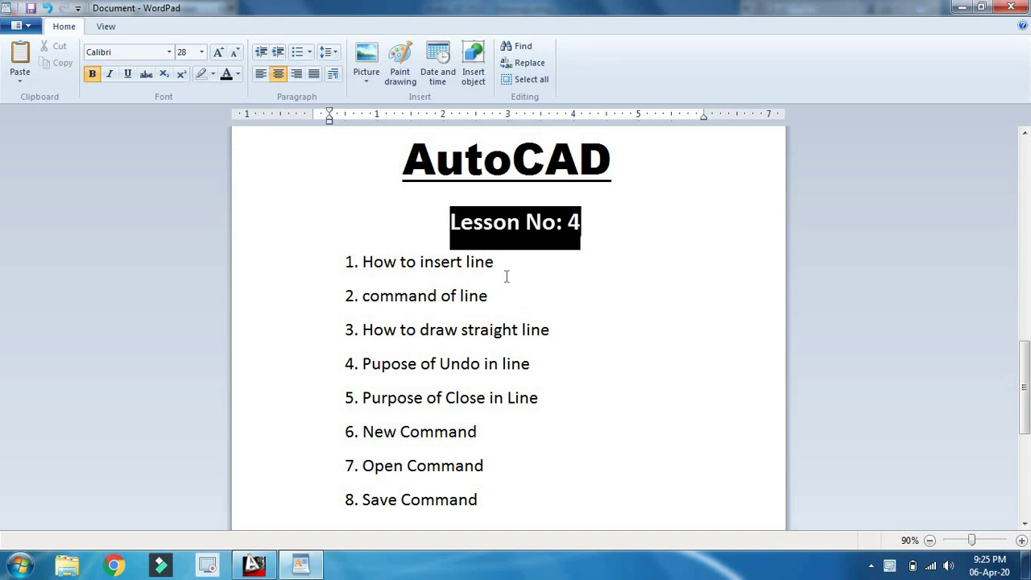
# Step: Highlight the first topic's line, then go through the ends of topics two and three
pyautogui.moveTo(514, 267); pyautogui.dragTo(363, 270)
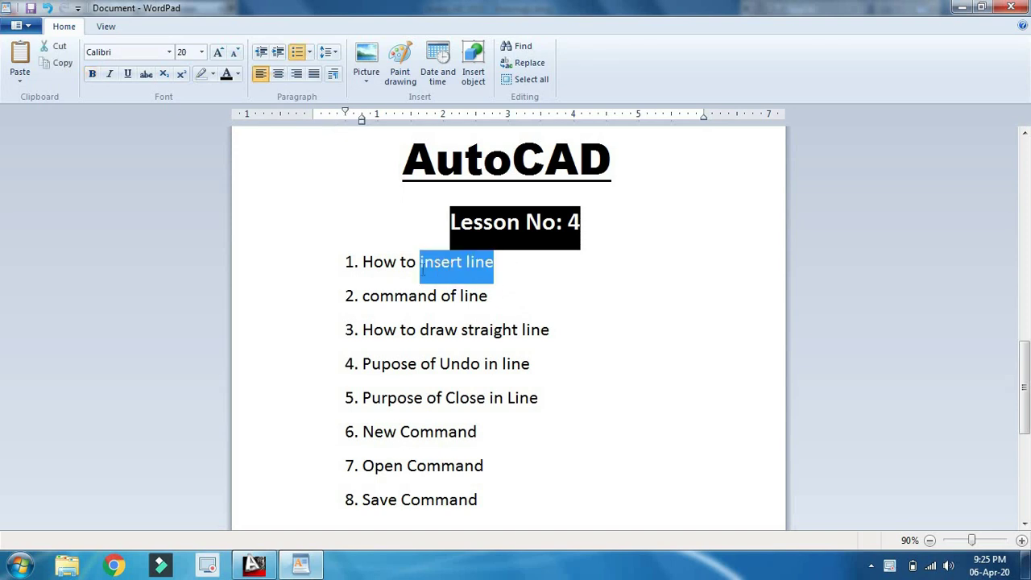
pyautogui.click(523, 274)
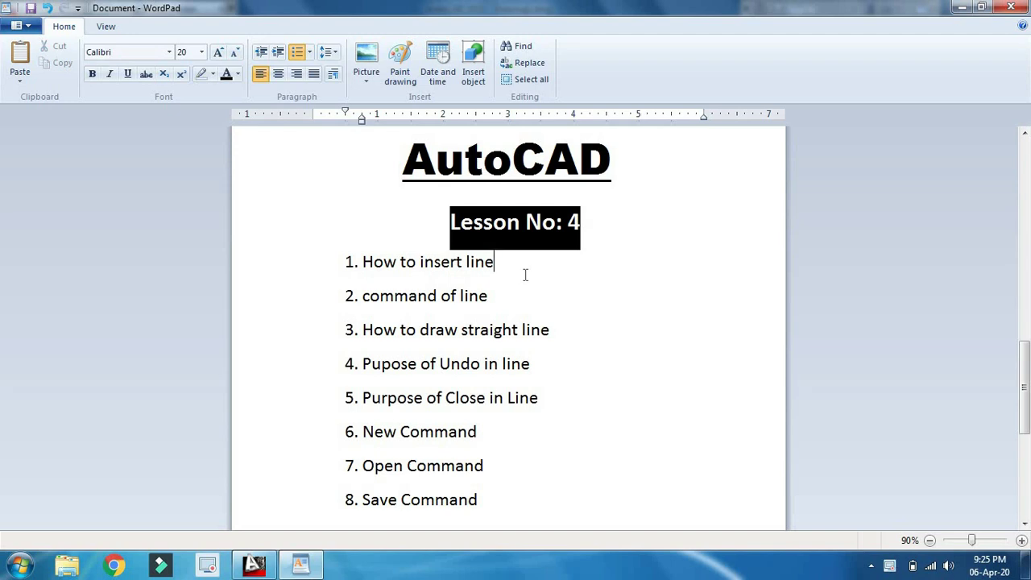
pyautogui.click(522, 296)
pyautogui.click(563, 331)
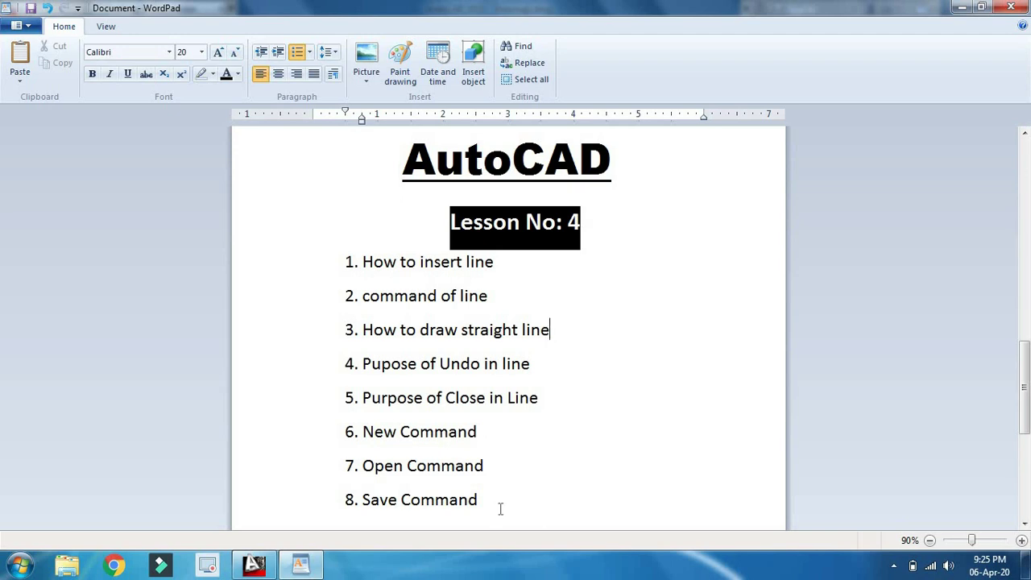
pyautogui.moveTo(480, 501)
pyautogui.mouseDown()
pyautogui.moveTo(384, 463)
pyautogui.moveTo(364, 439)
pyautogui.mouseUp()
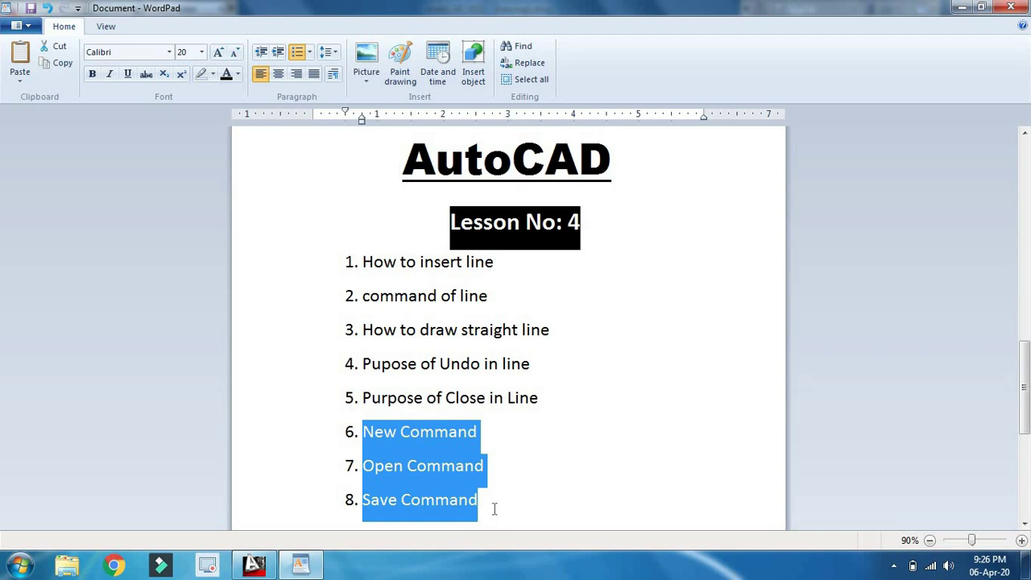
pyautogui.moveTo(494, 508); pyautogui.dragTo(334, 435)
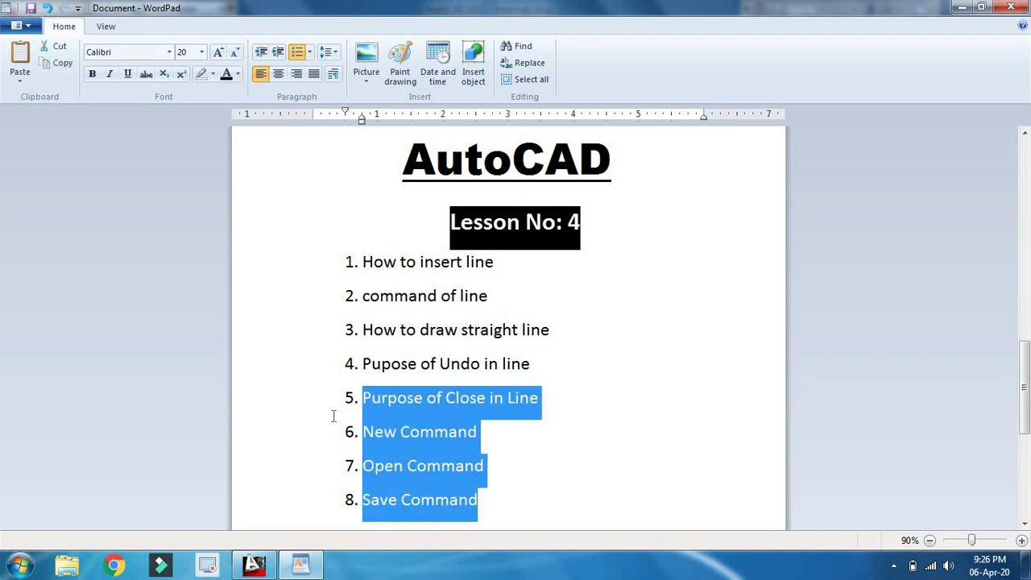
pyautogui.click(492, 503)
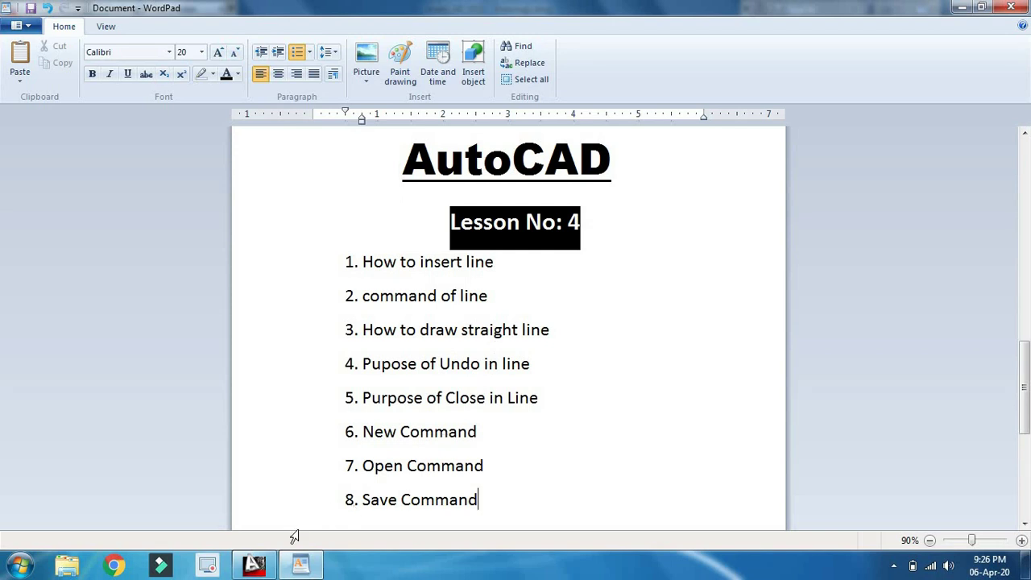
# Step: Back in AutoCAD, start and cancel a Line, then bring up Drawing Units with UN
pyautogui.click(256, 564)
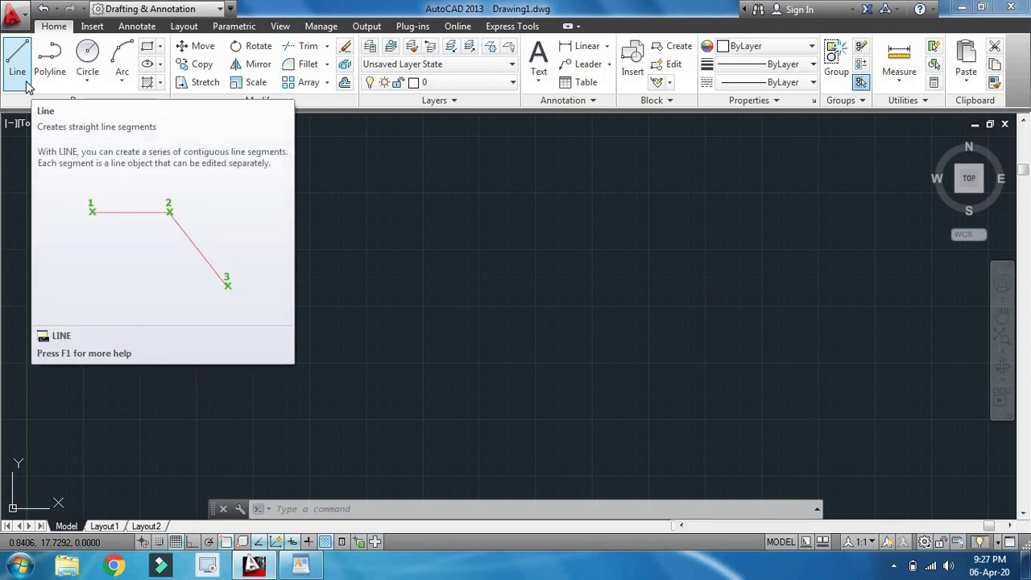
pyautogui.moveTo(17, 60)
pyautogui.click(16, 71)
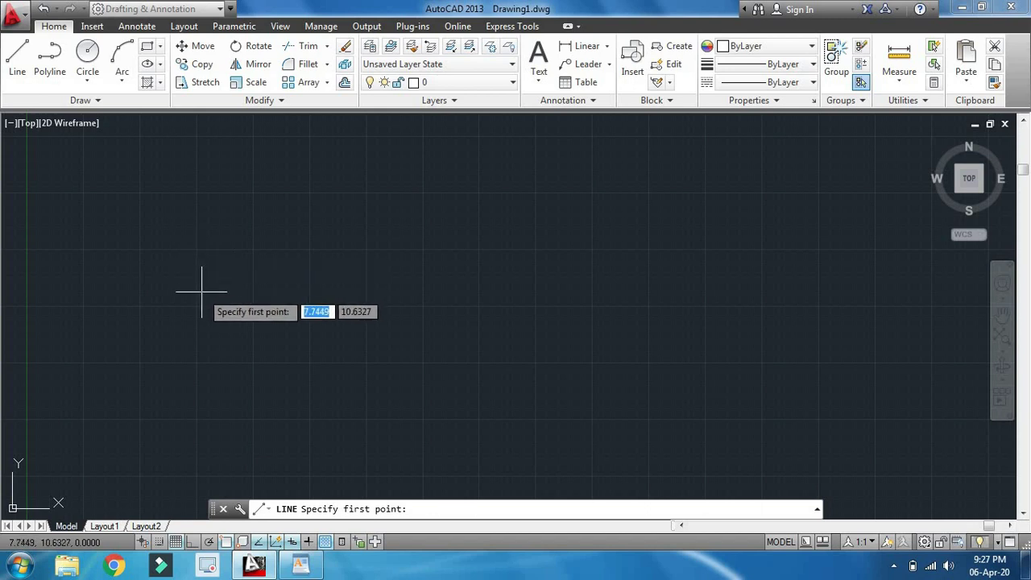
pyautogui.press('Escape')
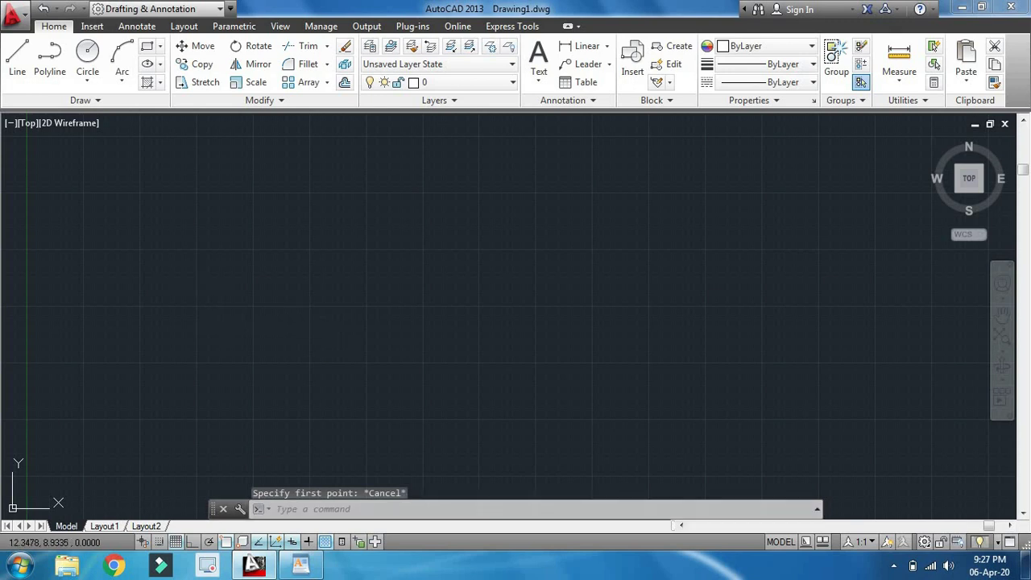
pyautogui.write('un')
pyautogui.press('Return')
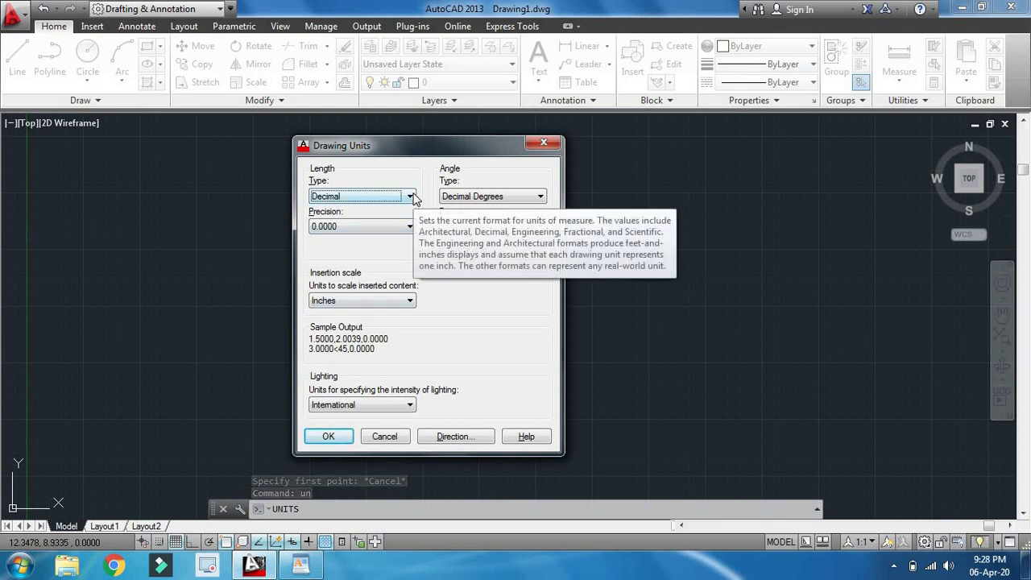
# Step: Set length units to Architectural with 0'-0" precision and confirm
pyautogui.click(411, 198)
pyautogui.click(397, 209)
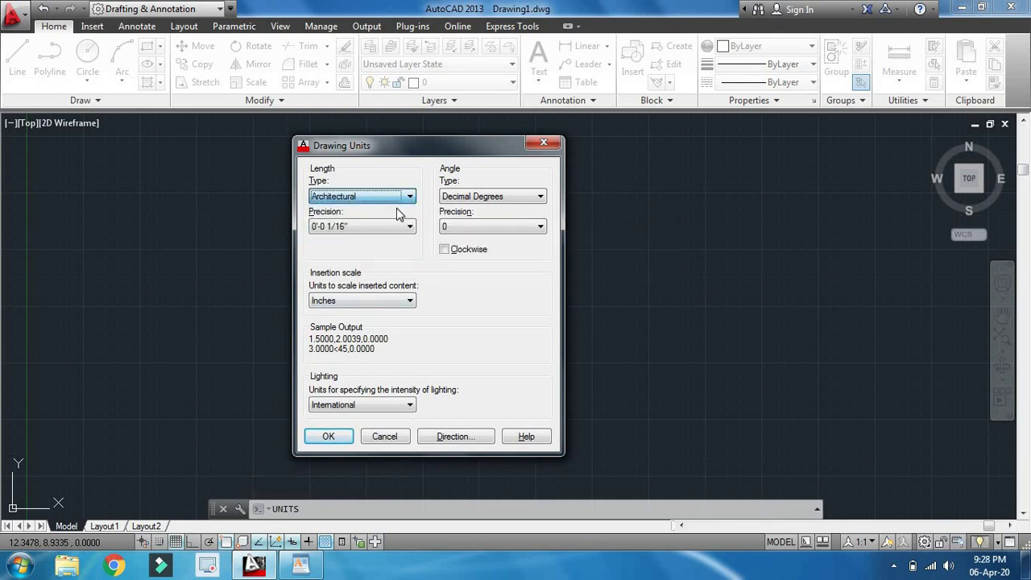
pyautogui.click(407, 228)
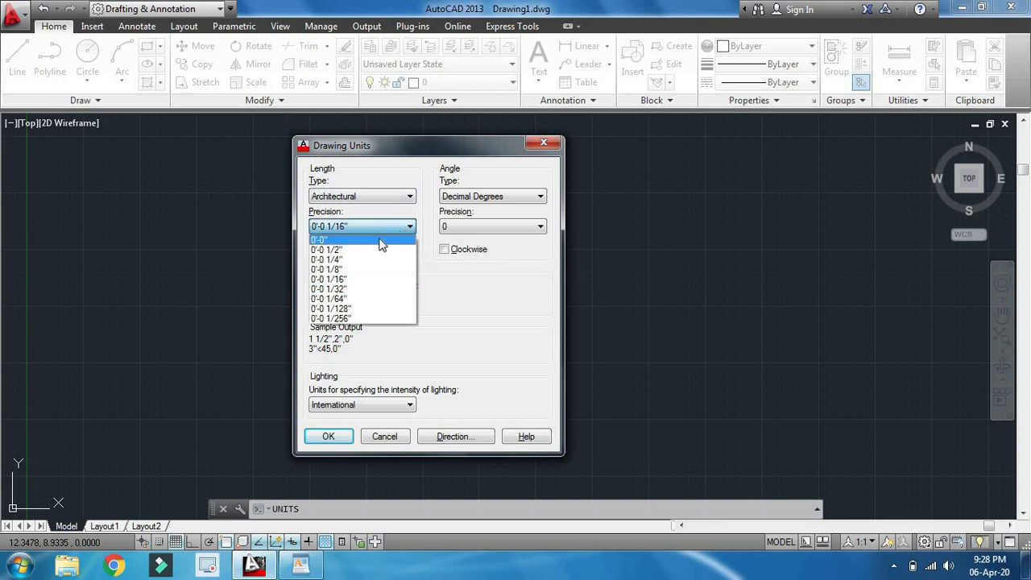
pyautogui.click(382, 241)
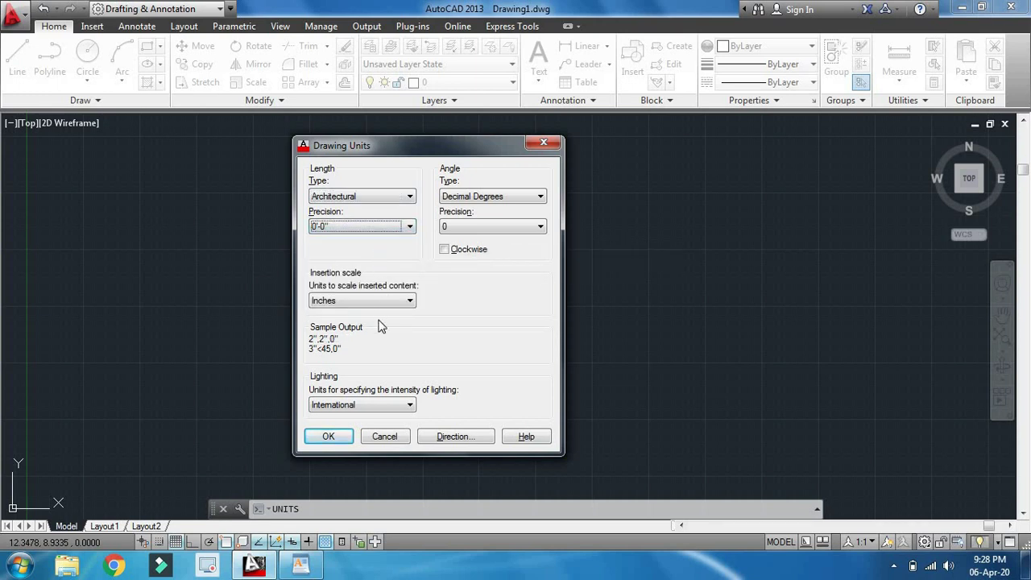
pyautogui.click(348, 438)
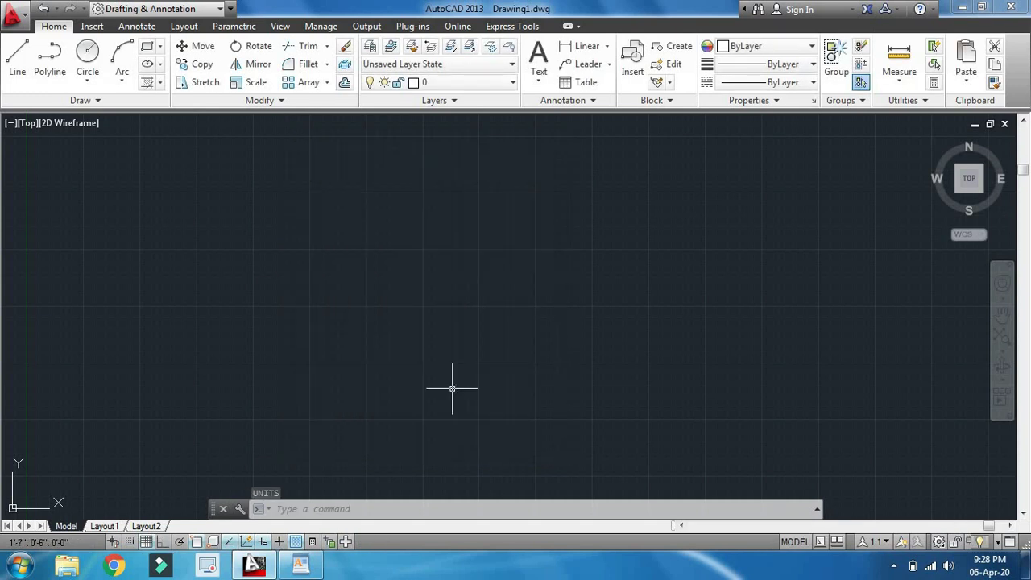
# Step: Reopen Drawing Units to verify Architectural length and Inches insertion scale, then close
pyautogui.write('un')
pyautogui.press('Return')
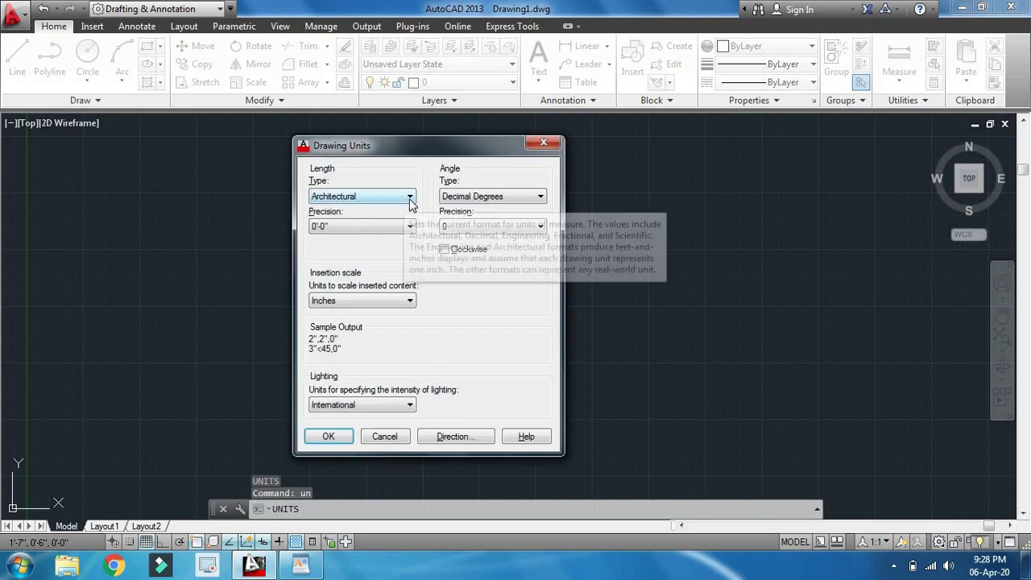
pyautogui.click(401, 198)
pyautogui.click(406, 212)
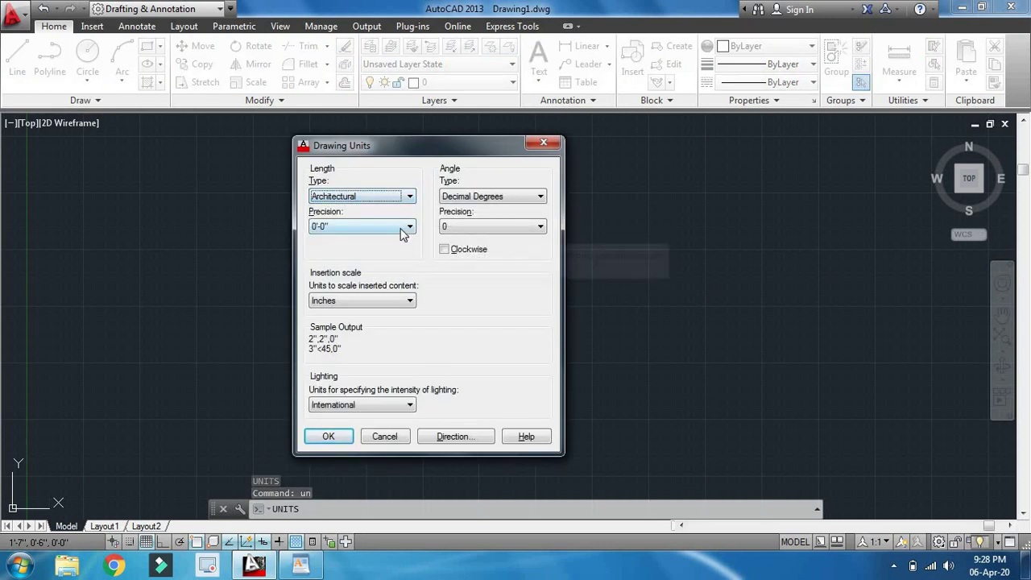
pyautogui.click(405, 302)
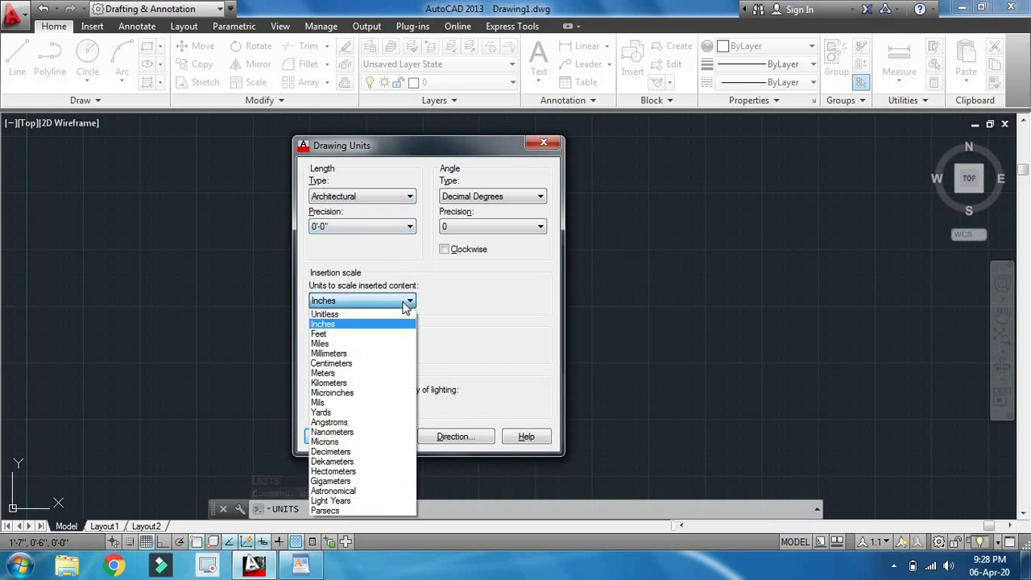
pyautogui.click(405, 302)
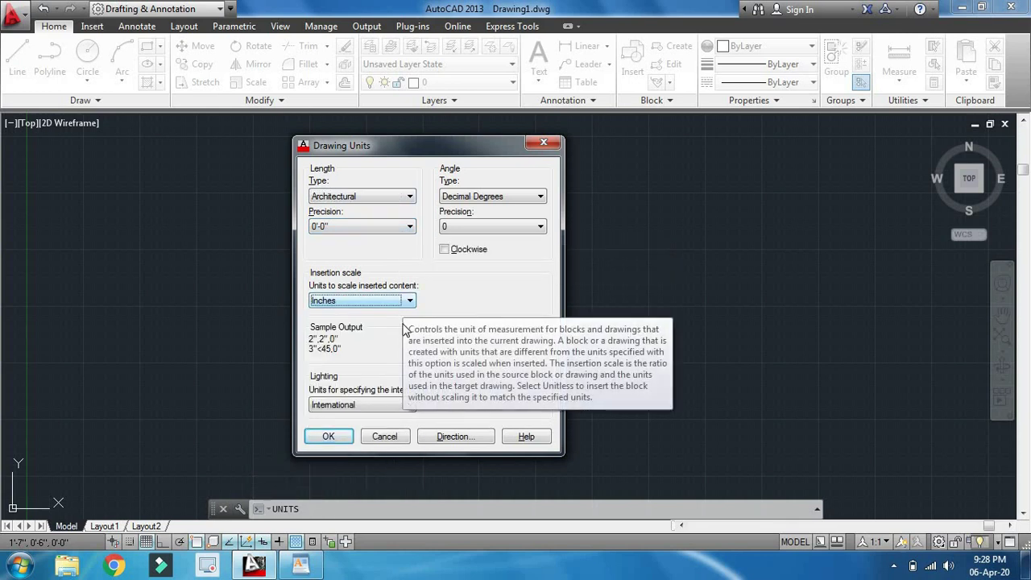
pyautogui.click(332, 436)
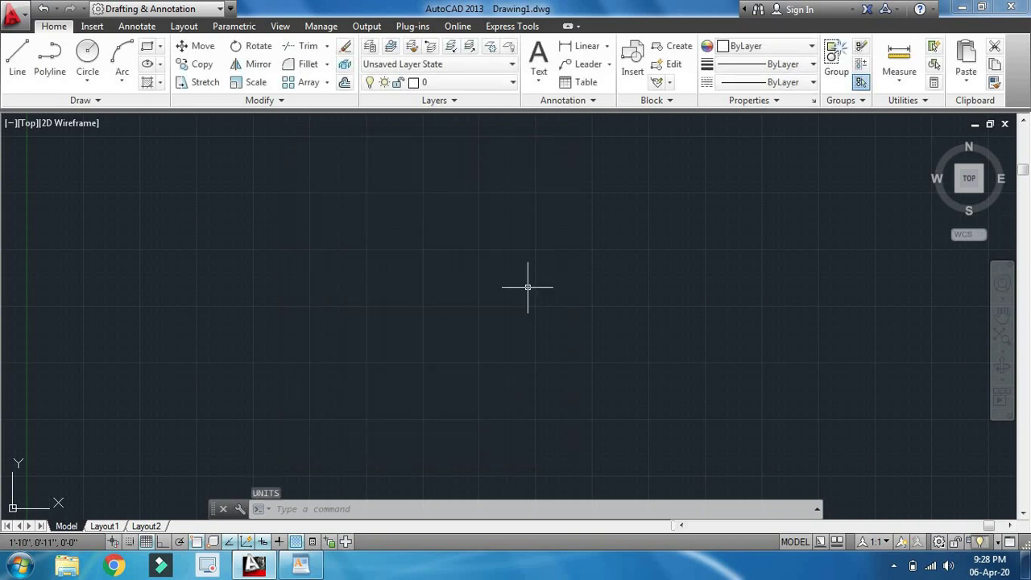
# Step: Select all object snap modes via OS, then bring up the Dimension Style Manager
pyautogui.write('os')
pyautogui.press('Return')
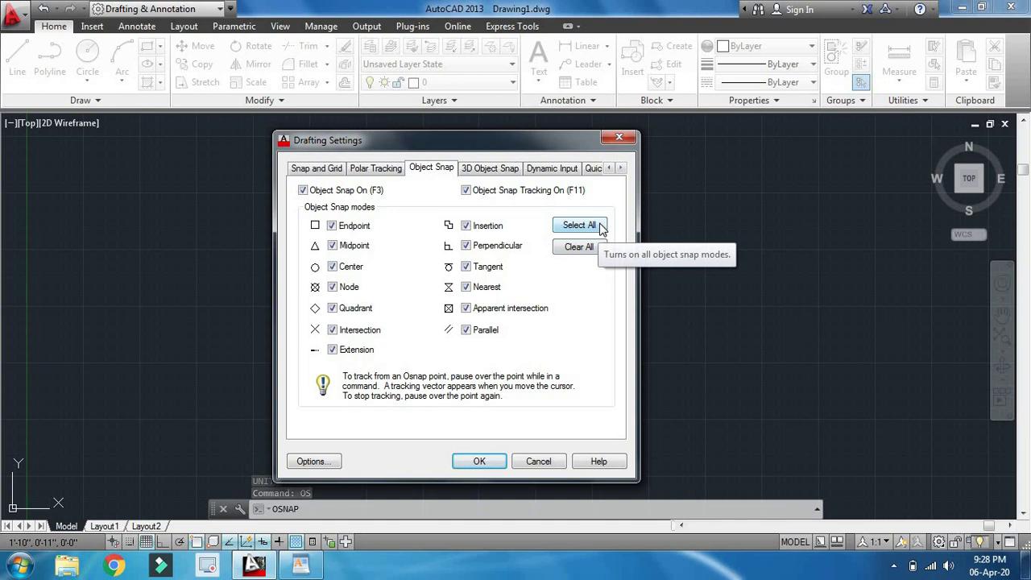
pyautogui.click(600, 227)
pyautogui.press('Return')
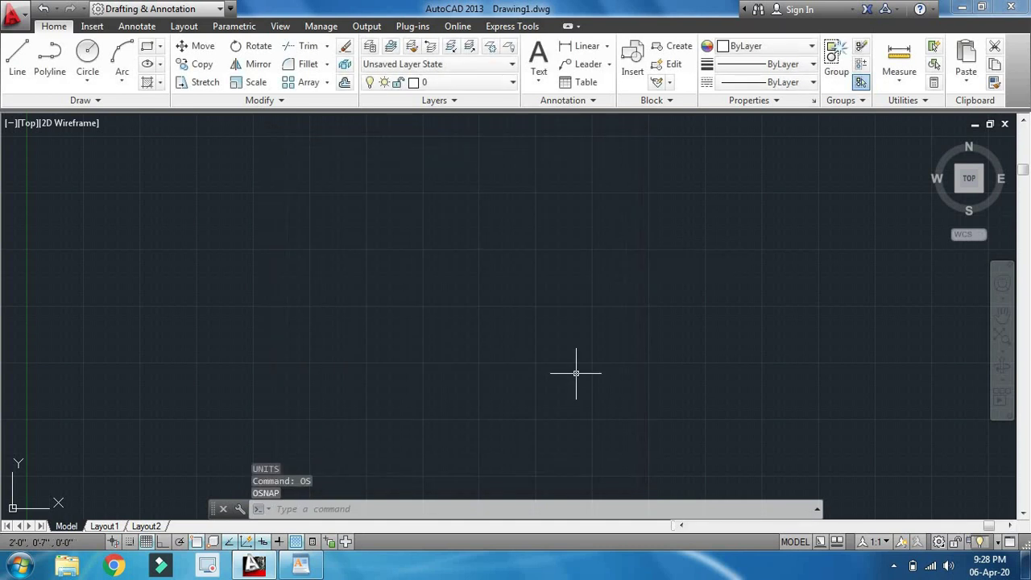
pyautogui.write('D')
pyautogui.press('Return')
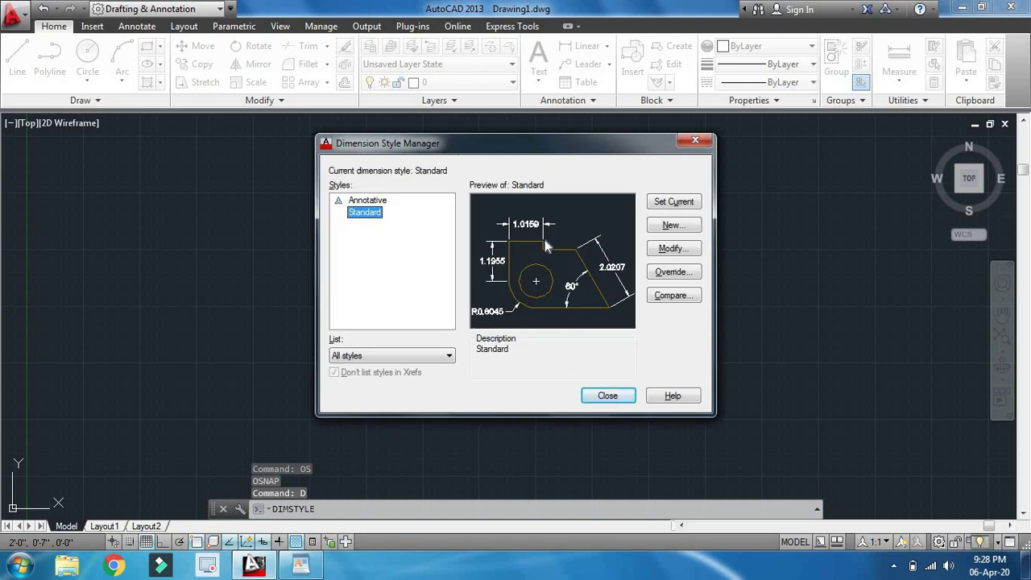
# Step: Give the Standard style Architectural primary units with 0'-0" precision
pyautogui.click(687, 250)
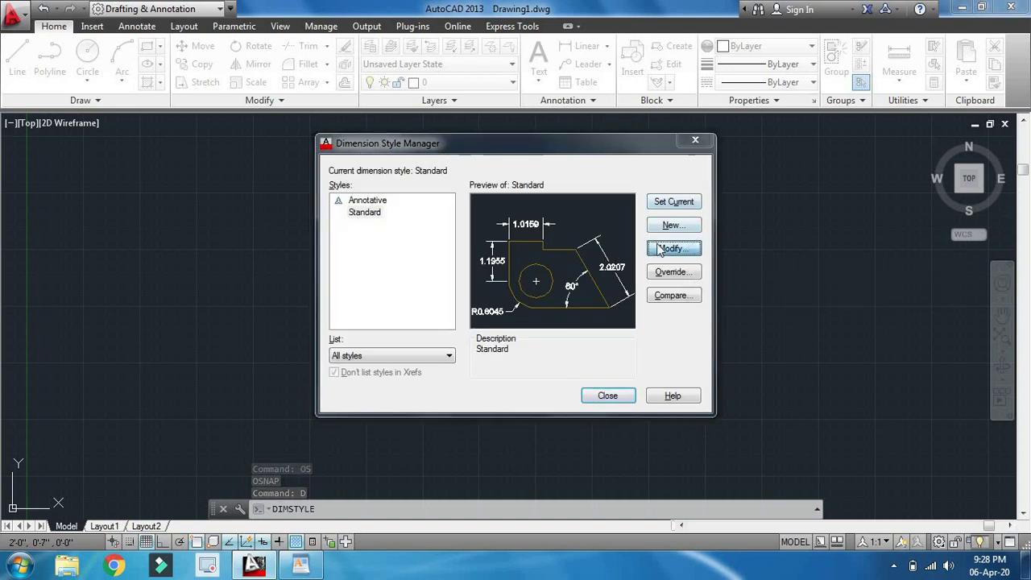
pyautogui.click(494, 121)
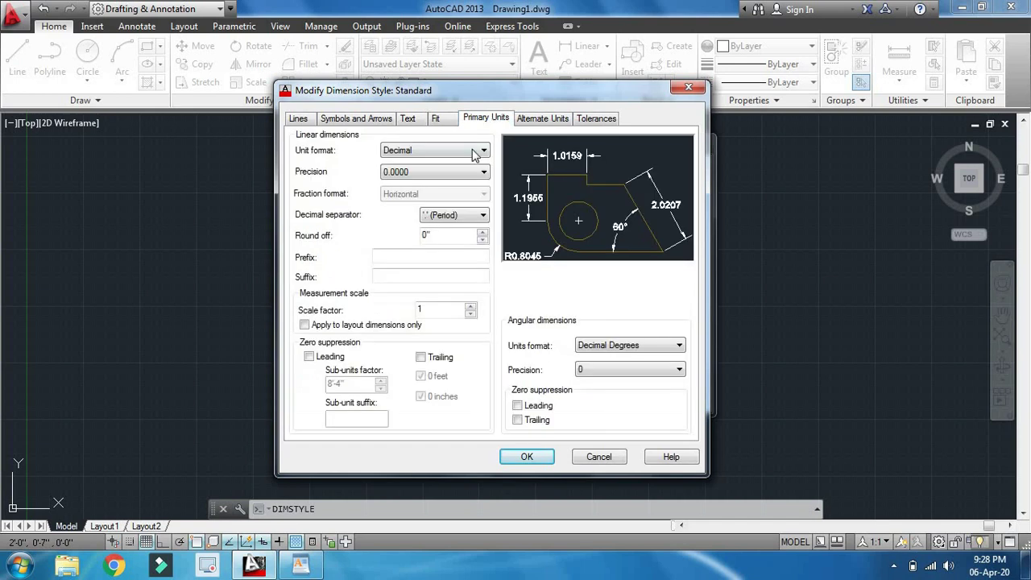
pyautogui.click(477, 150)
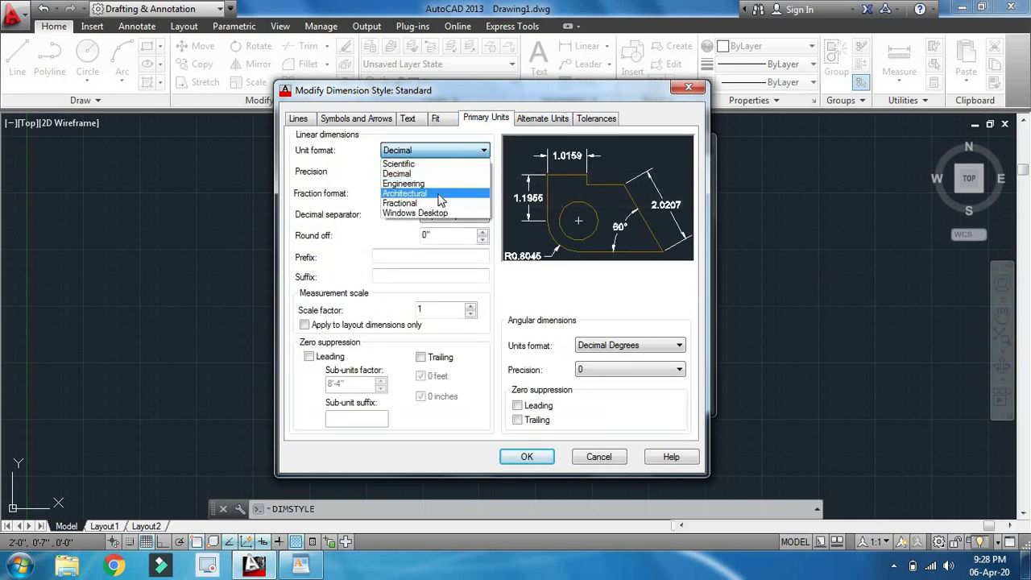
pyautogui.click(441, 193)
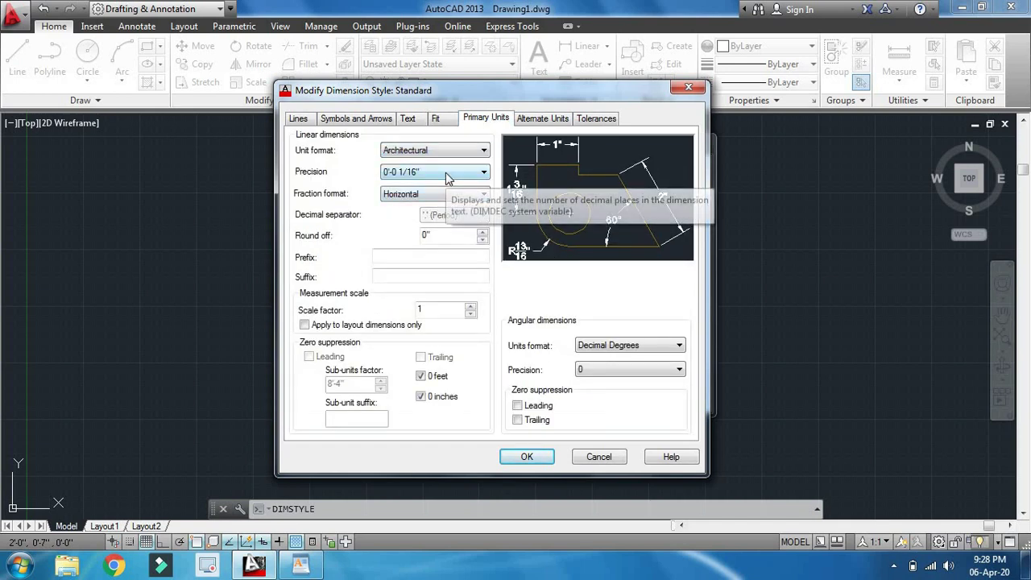
pyautogui.click(447, 173)
pyautogui.click(442, 186)
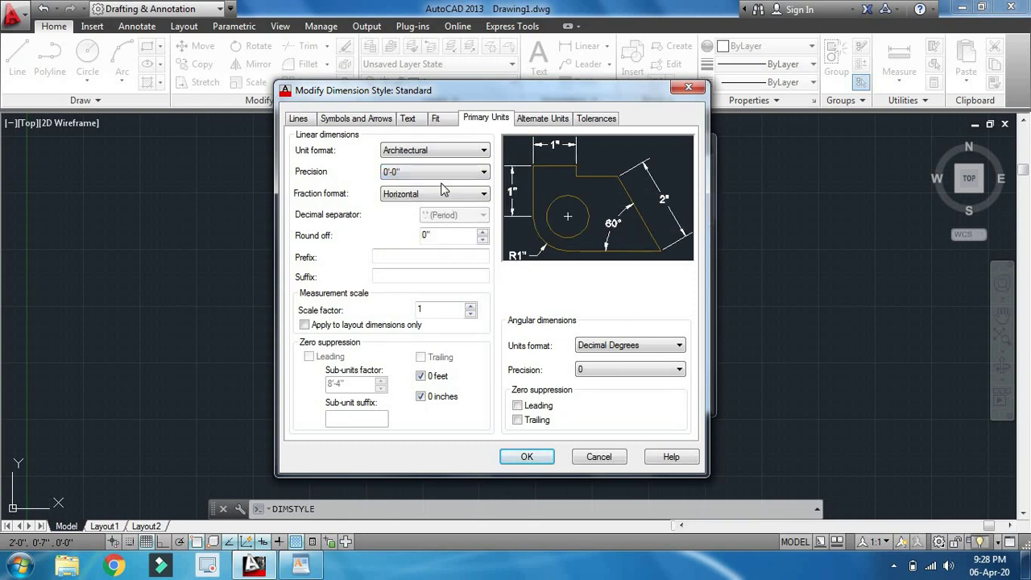
# Step: Set dimension text height to 8, align text with the dimension line, and accept
pyautogui.click(412, 121)
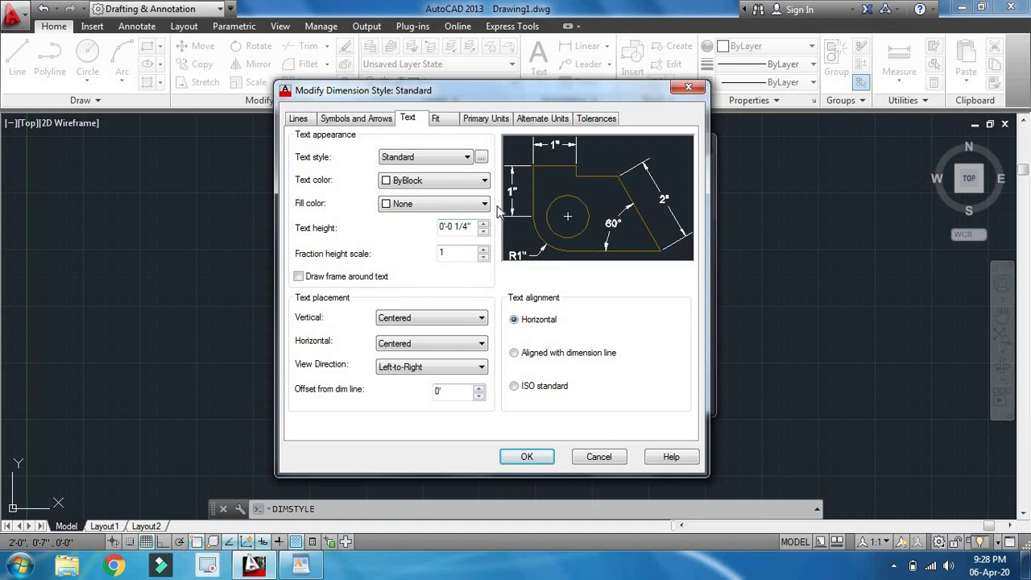
pyautogui.moveTo(472, 227); pyautogui.dragTo(419, 228)
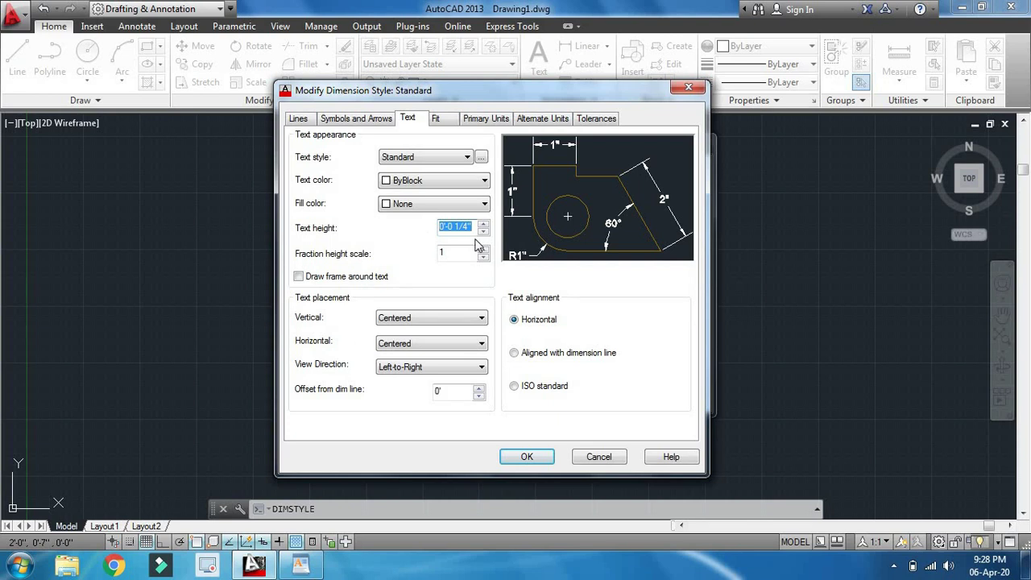
pyautogui.write('8')
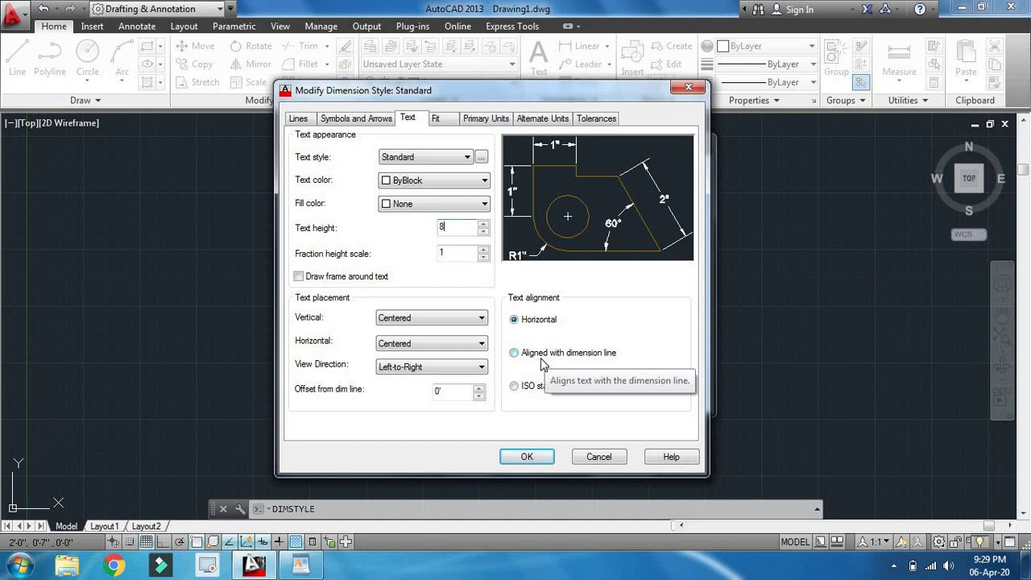
pyautogui.doubleClick(441, 228)
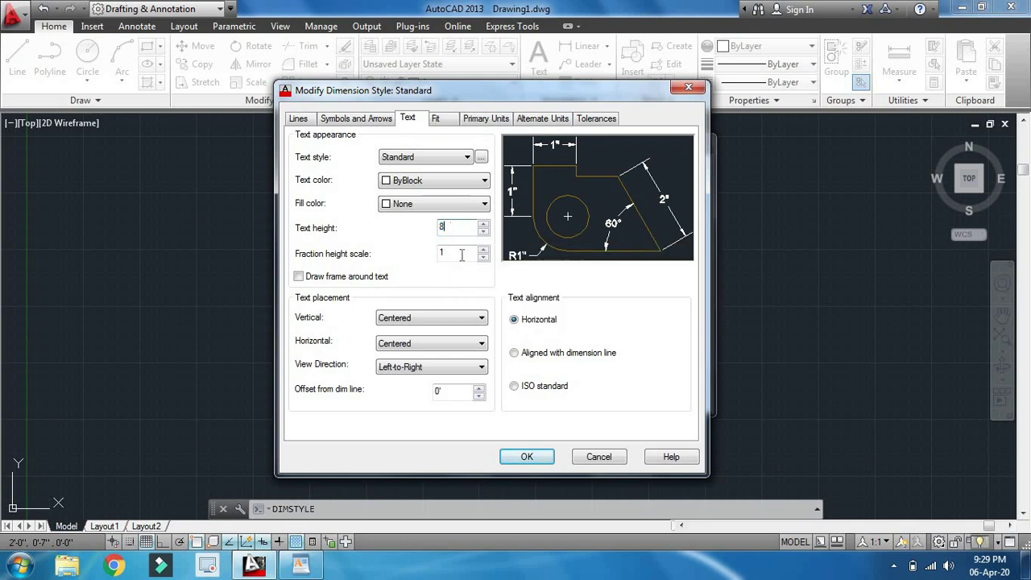
pyautogui.click(531, 360)
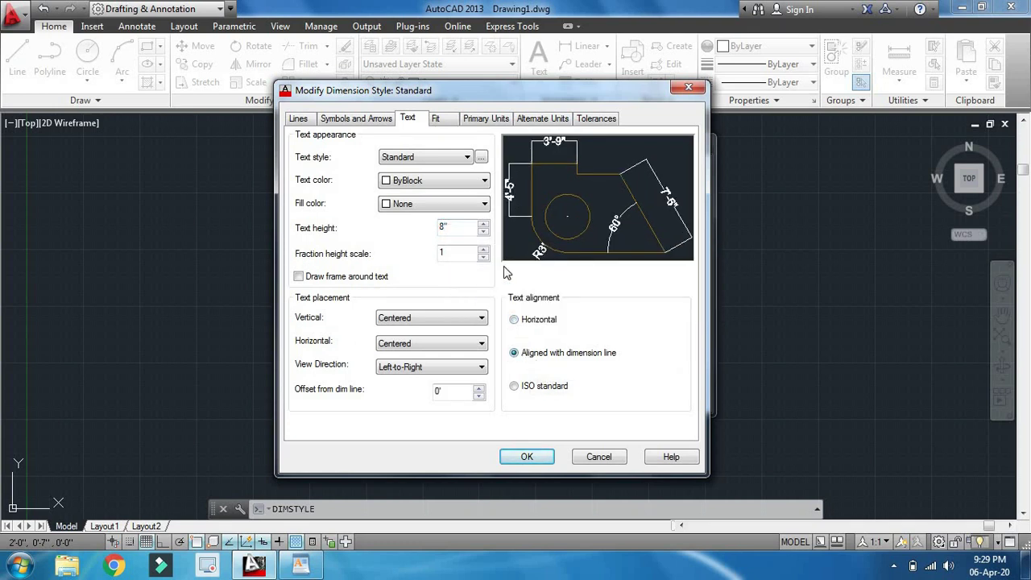
pyautogui.click(525, 455)
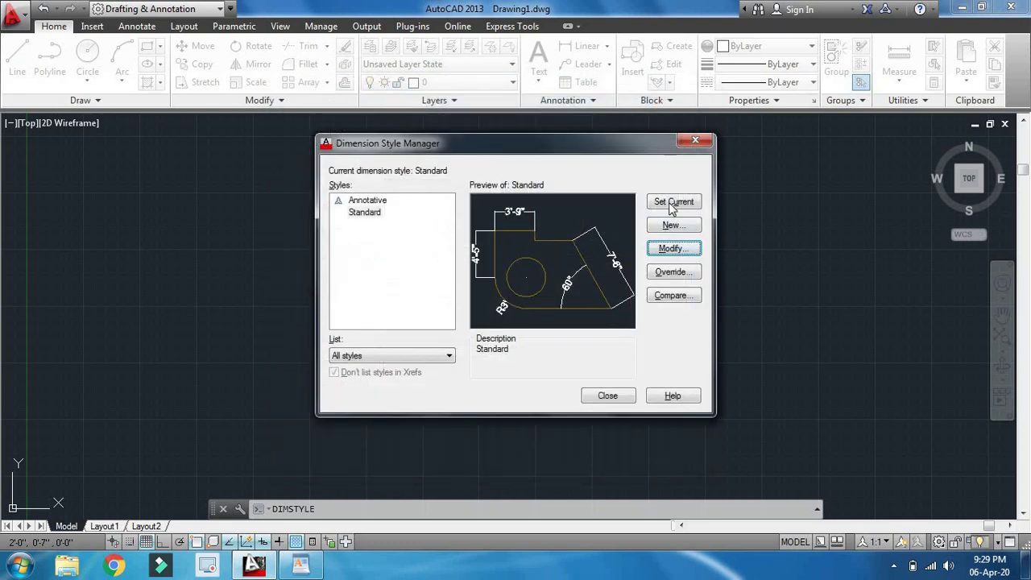
# Step: Close the Dimension Style Manager, turn the grid off, and start a line at the upper left
pyautogui.click(622, 403)
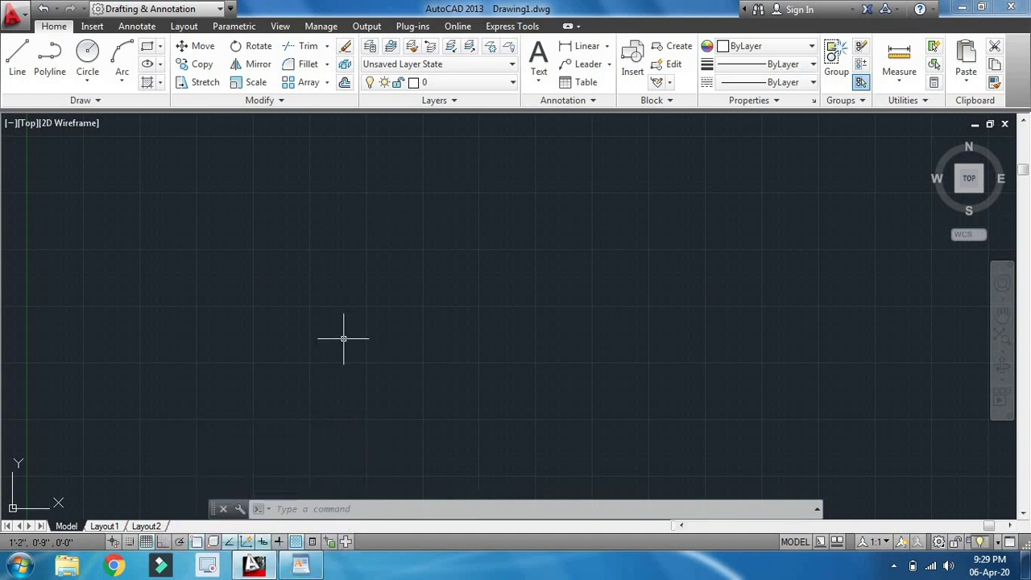
pyautogui.click(18, 70)
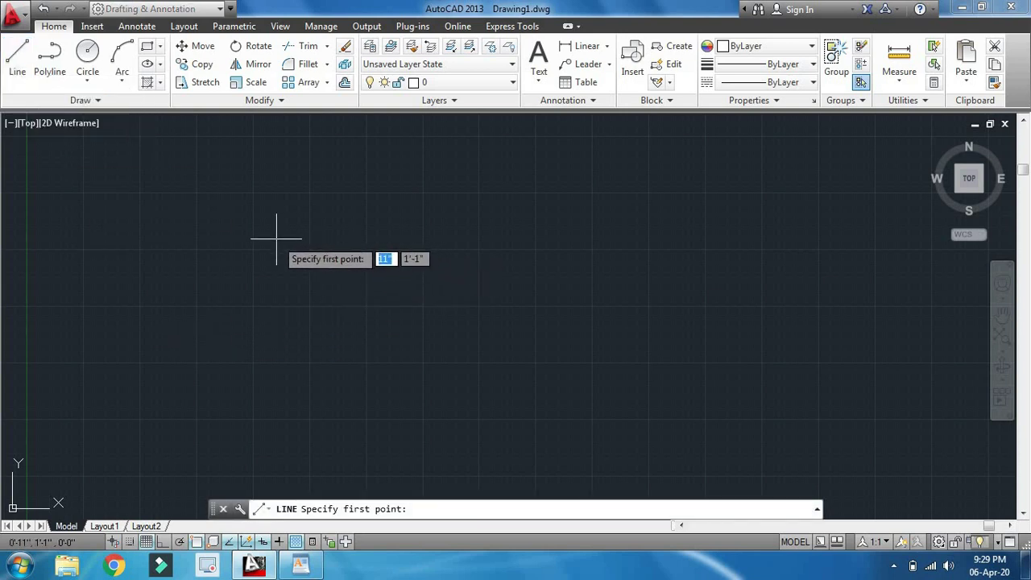
pyautogui.press('F7')
pyautogui.click(256, 216)
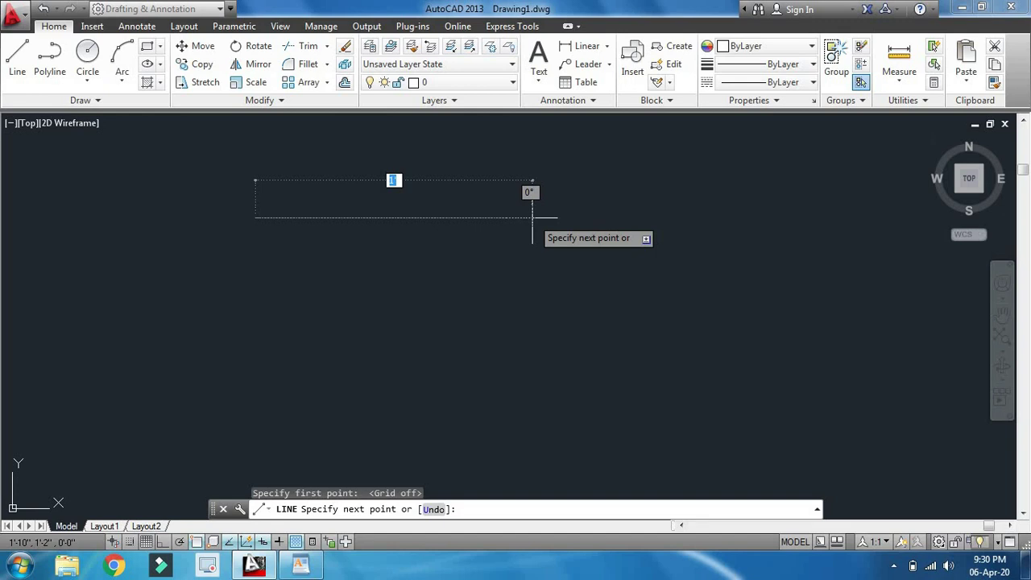
# Step: Draw a trial outline with Ortho on: top horizontal line, vertical drop, and bottom segment leftward
pyautogui.click(532, 217)
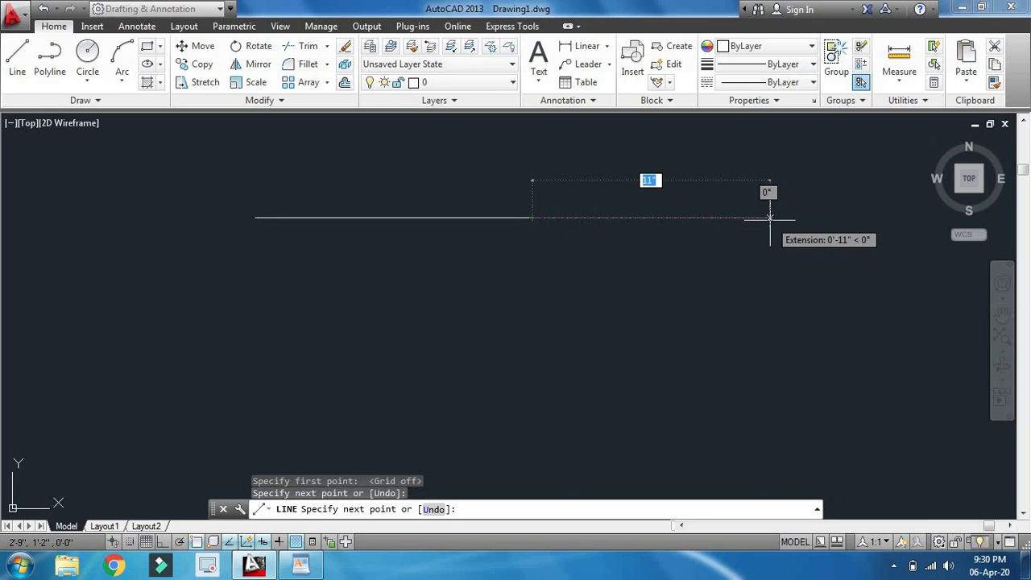
pyautogui.press('F8')
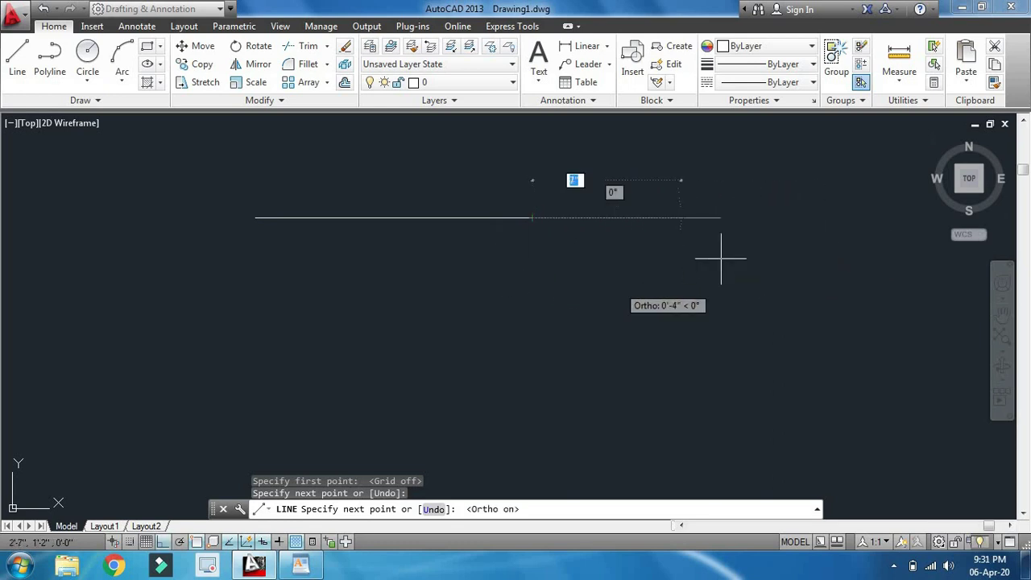
pyautogui.click(776, 219)
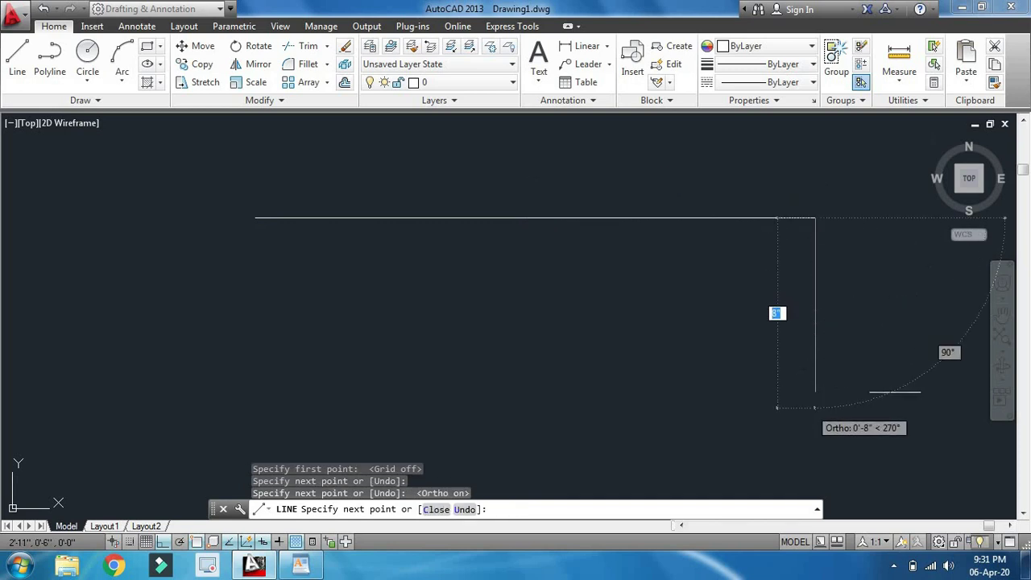
pyautogui.click(815, 425)
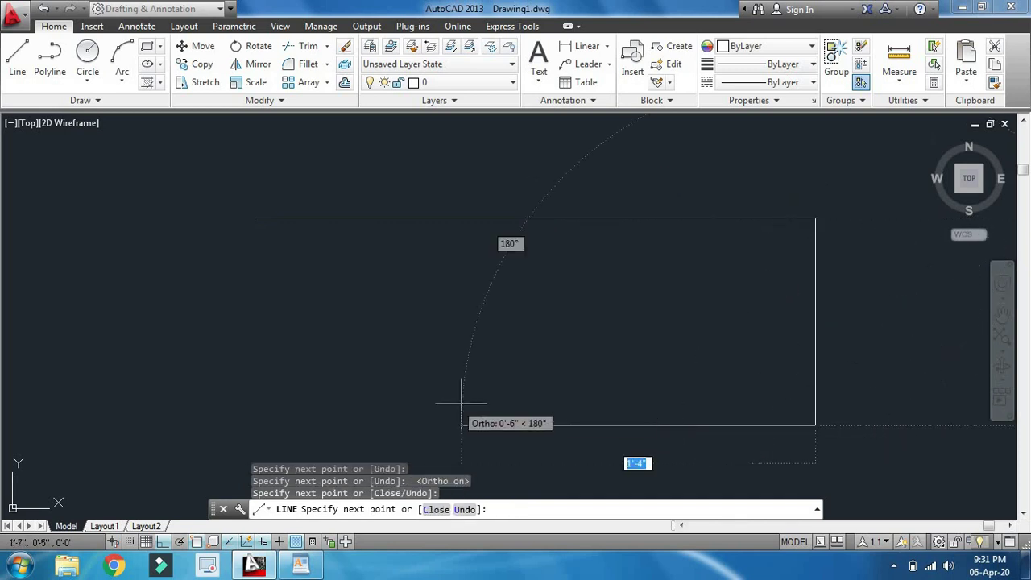
pyautogui.click(371, 403)
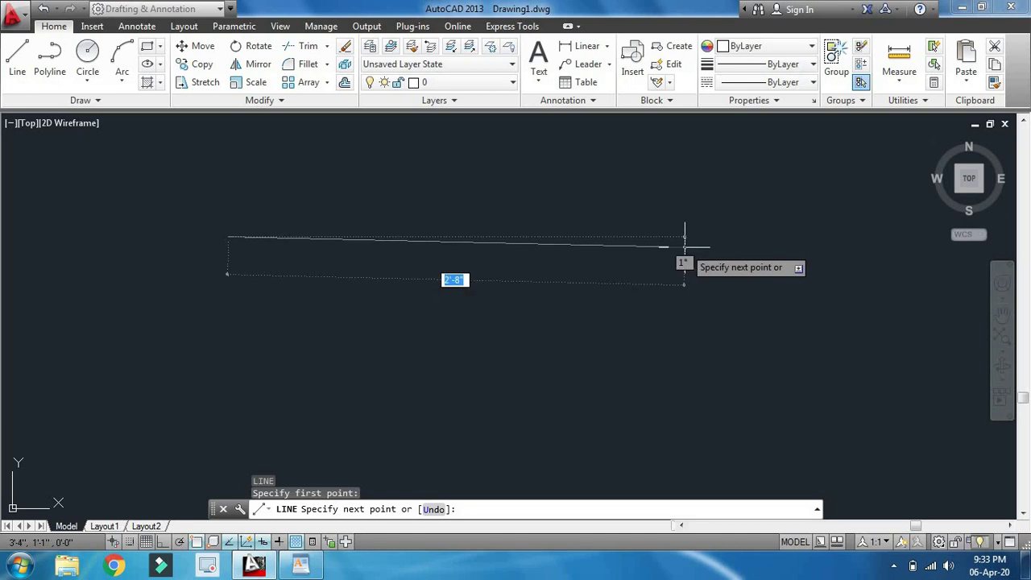
# Step: Toggle Ortho and try entering a length (2, 3), then erase the mistyped value
pyautogui.press('F8')
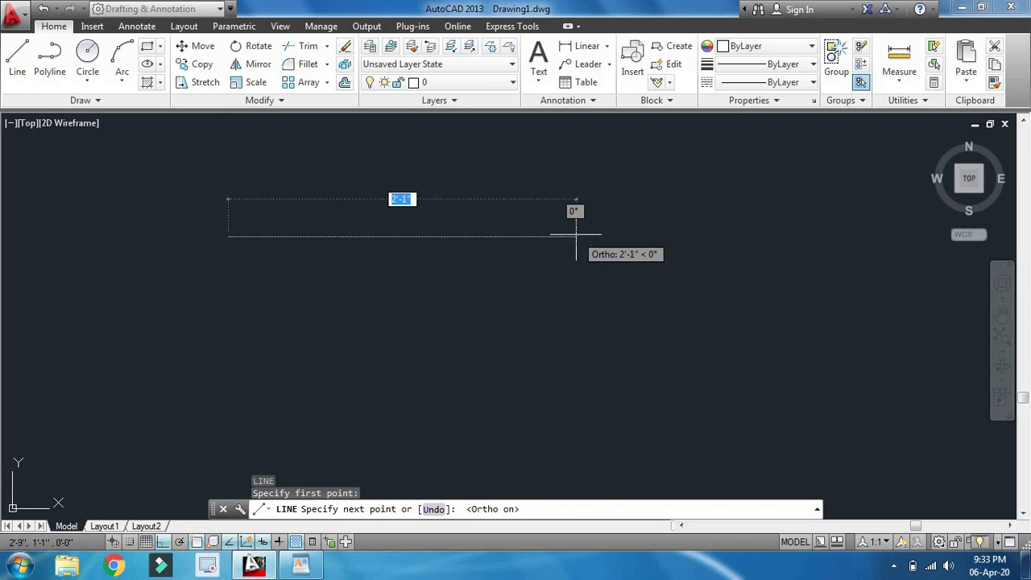
pyautogui.write('2')
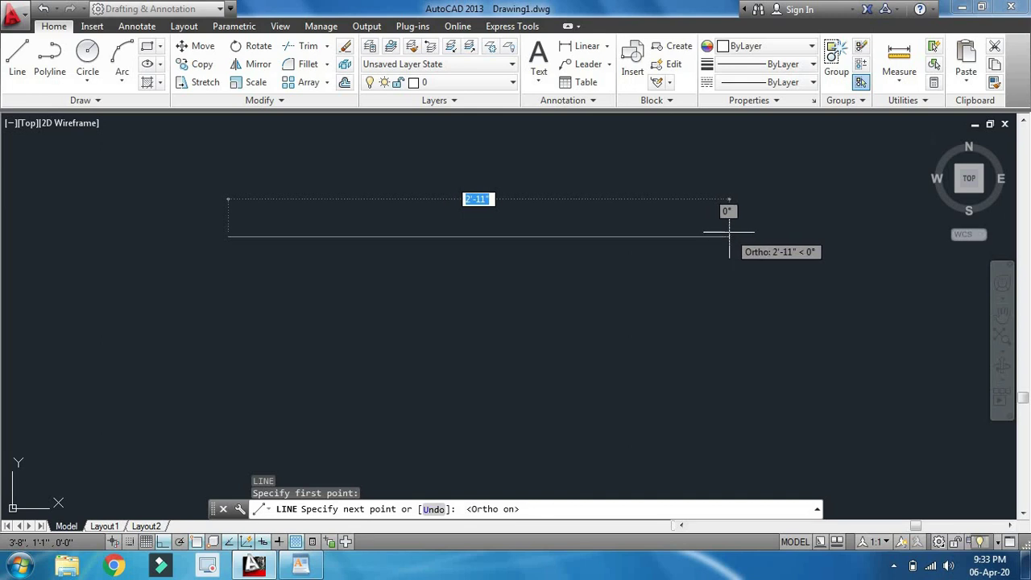
pyautogui.write('3')
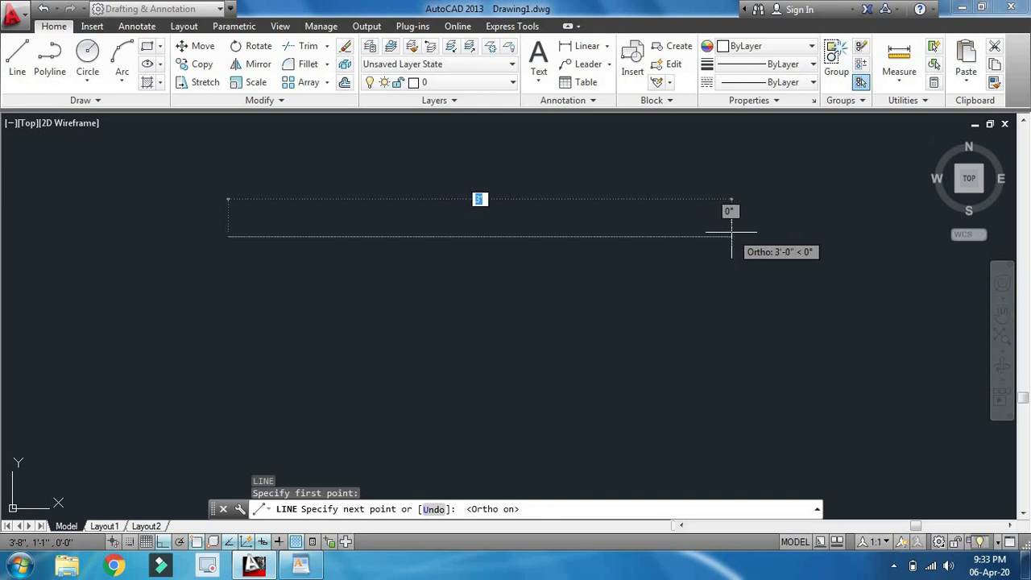
pyautogui.press('BackSpace')
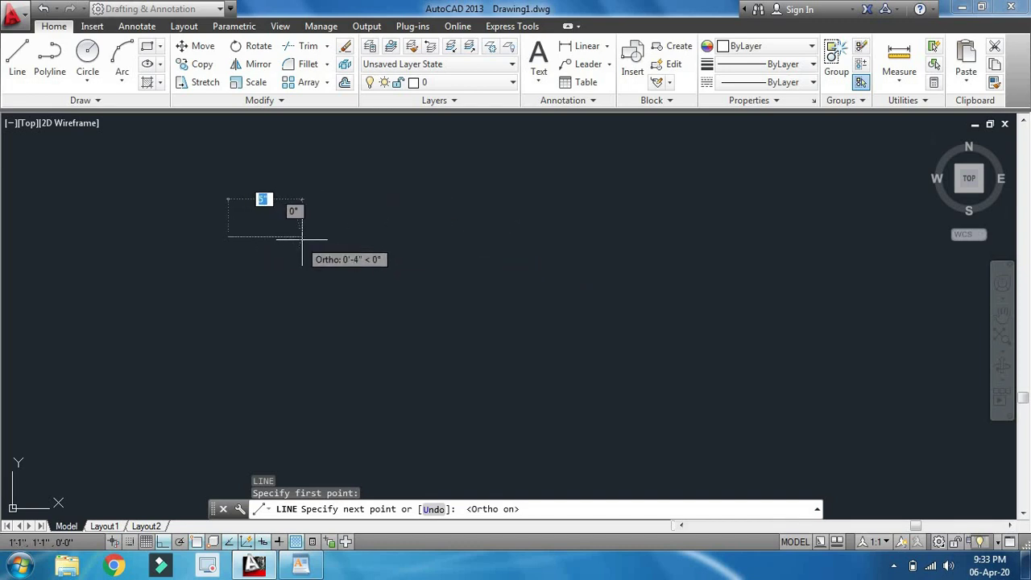
# Step: Cancel the unfinished line and draw a single 3' horizontal line from the upper left
pyautogui.press('Escape')
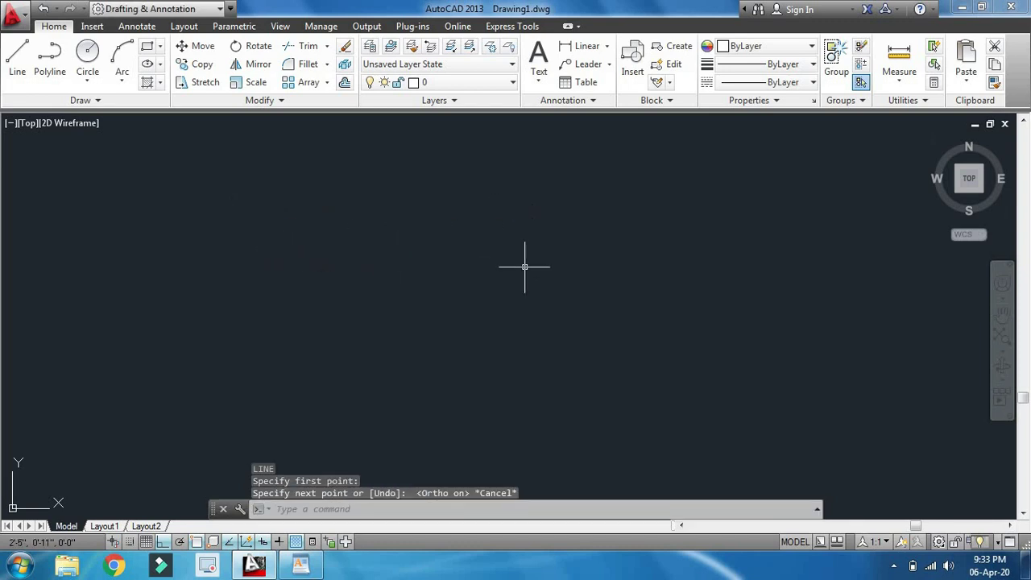
pyautogui.write('l')
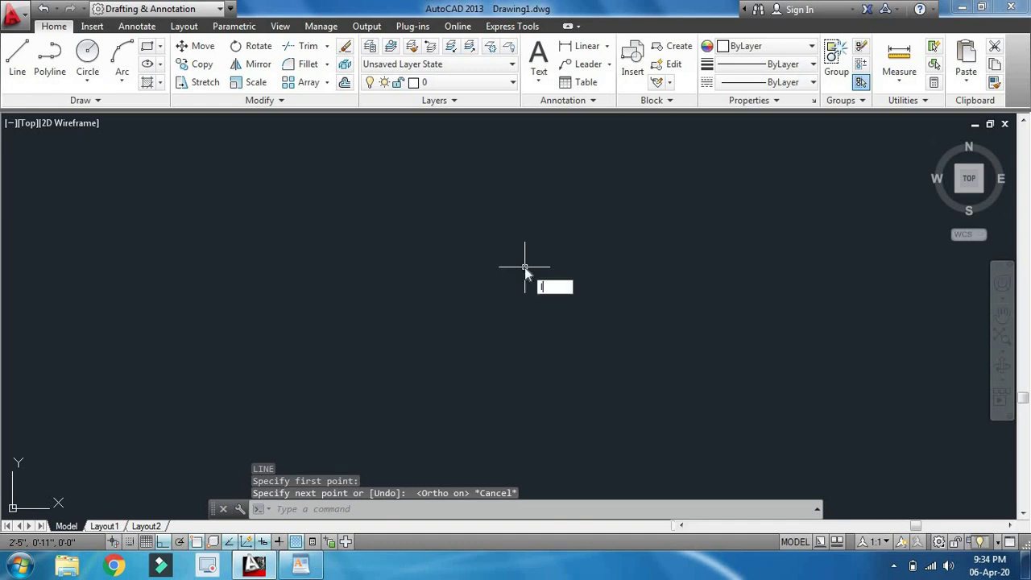
pyautogui.press('Return')
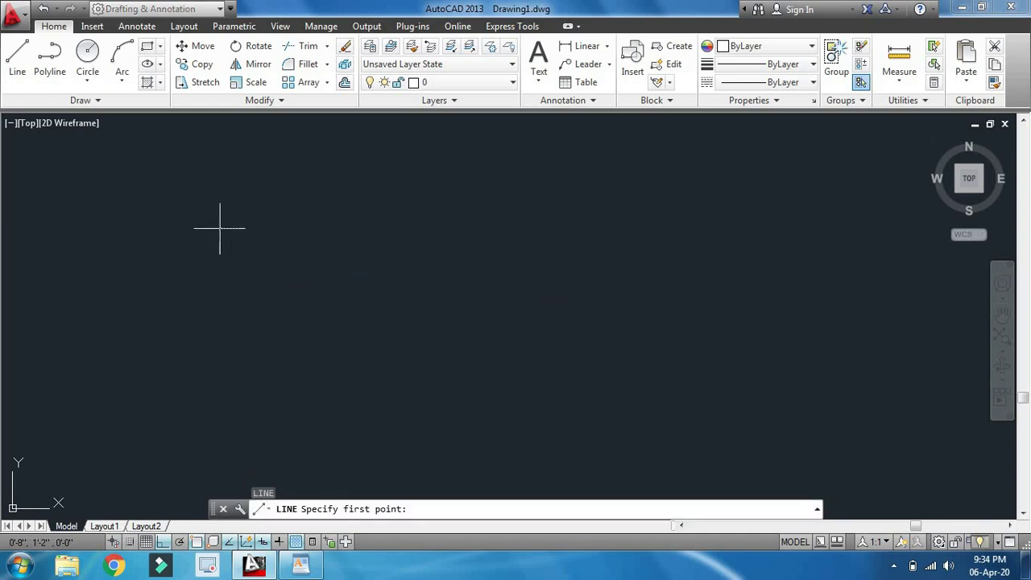
pyautogui.click(220, 228)
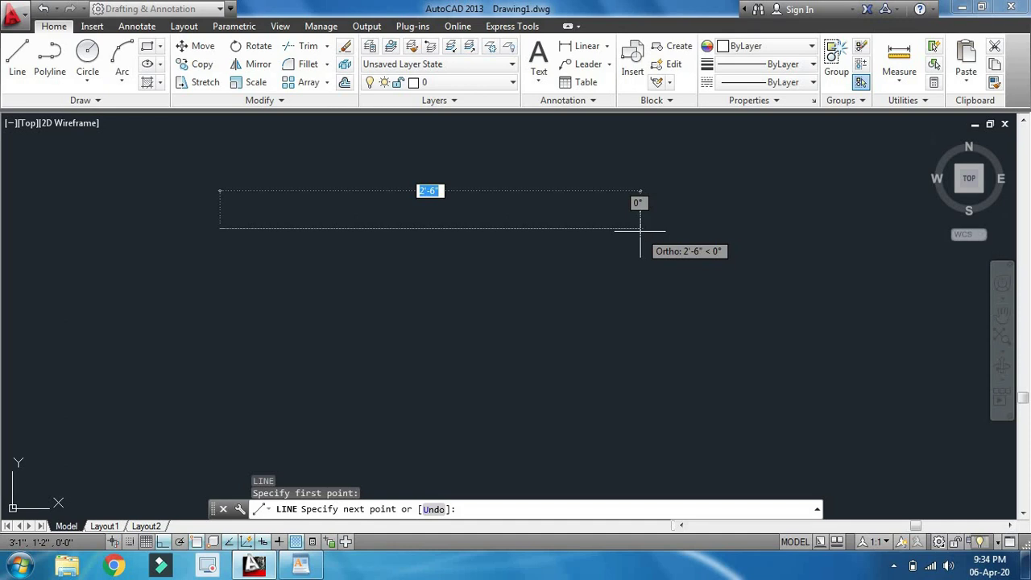
pyautogui.write('3')
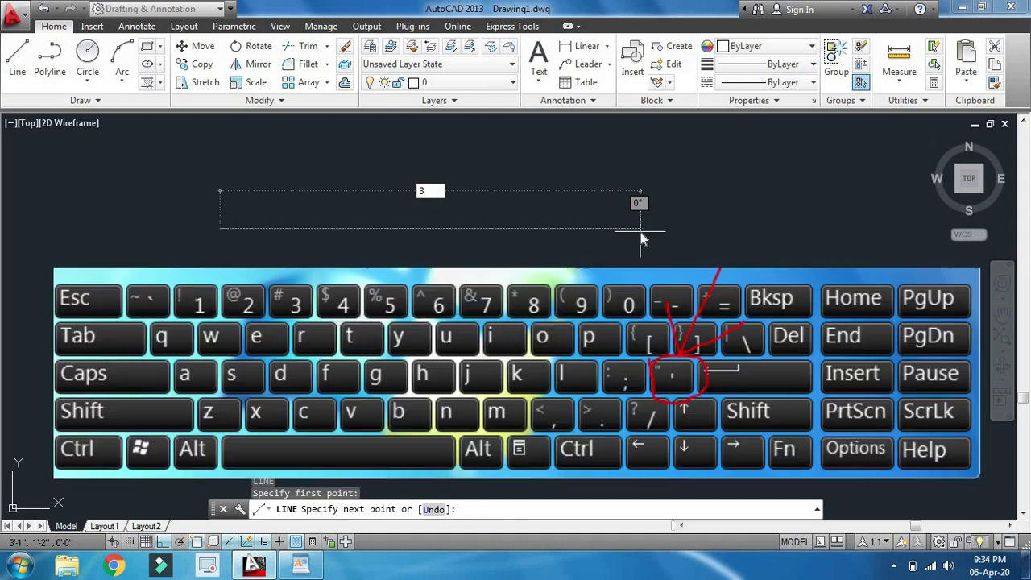
pyautogui.write("'")
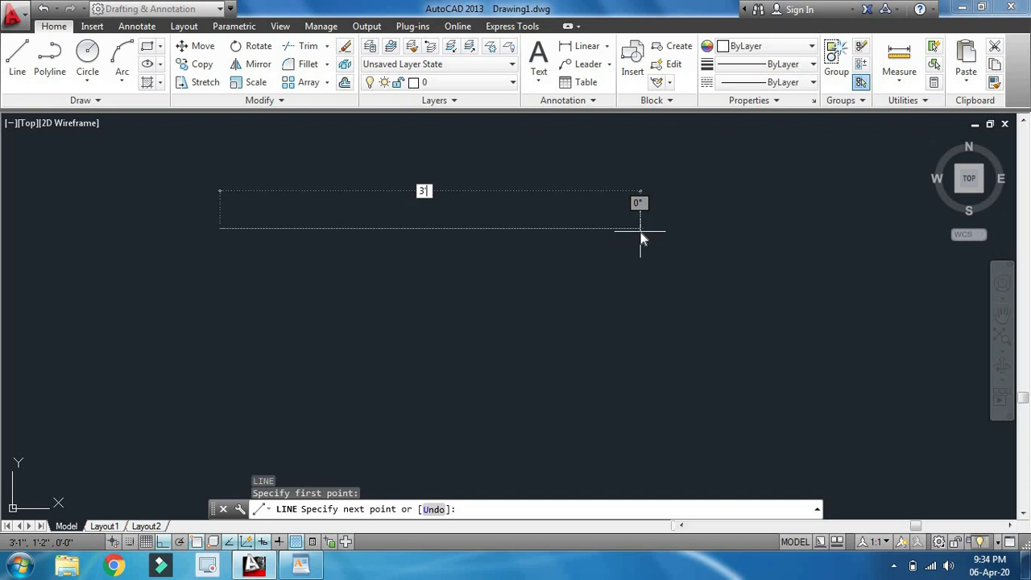
pyautogui.press('Return')
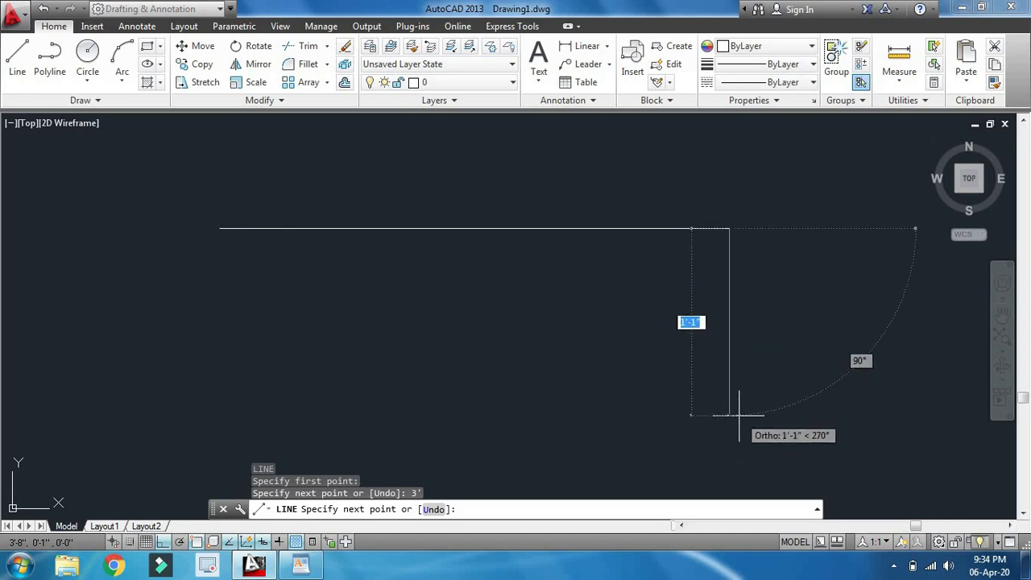
pyautogui.press('Escape')
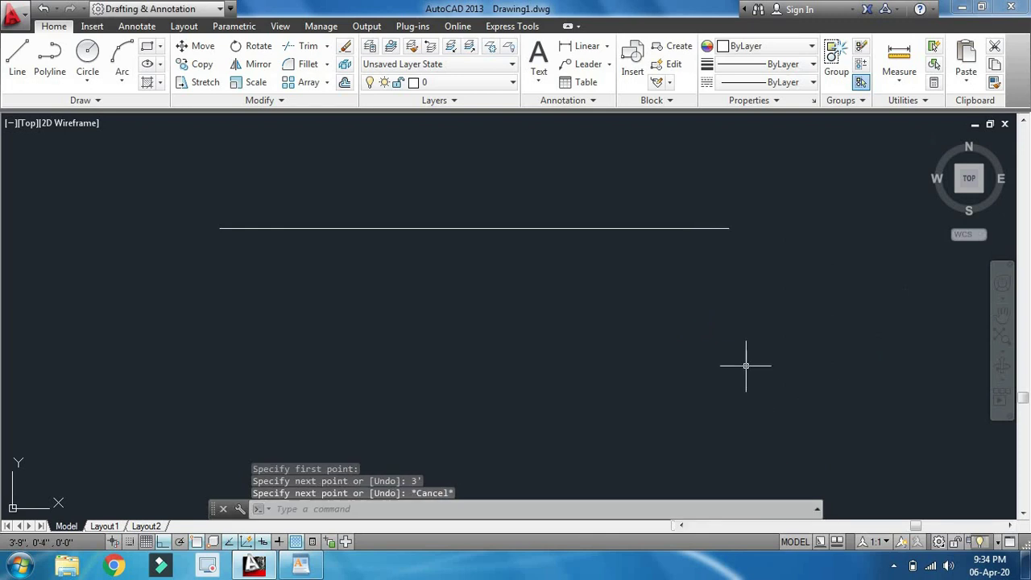
pyautogui.click(643, 229)
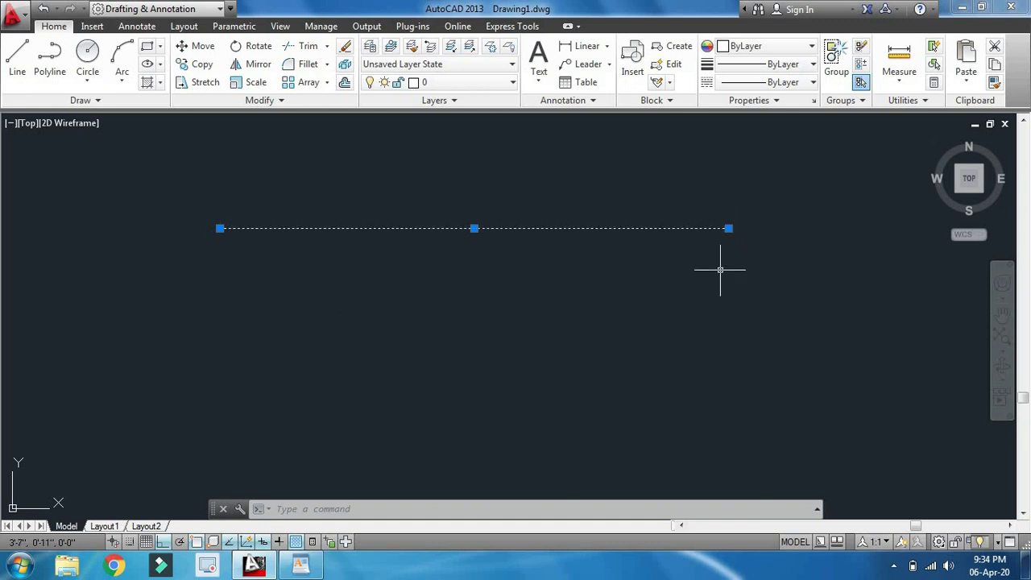
pyautogui.press('Escape')
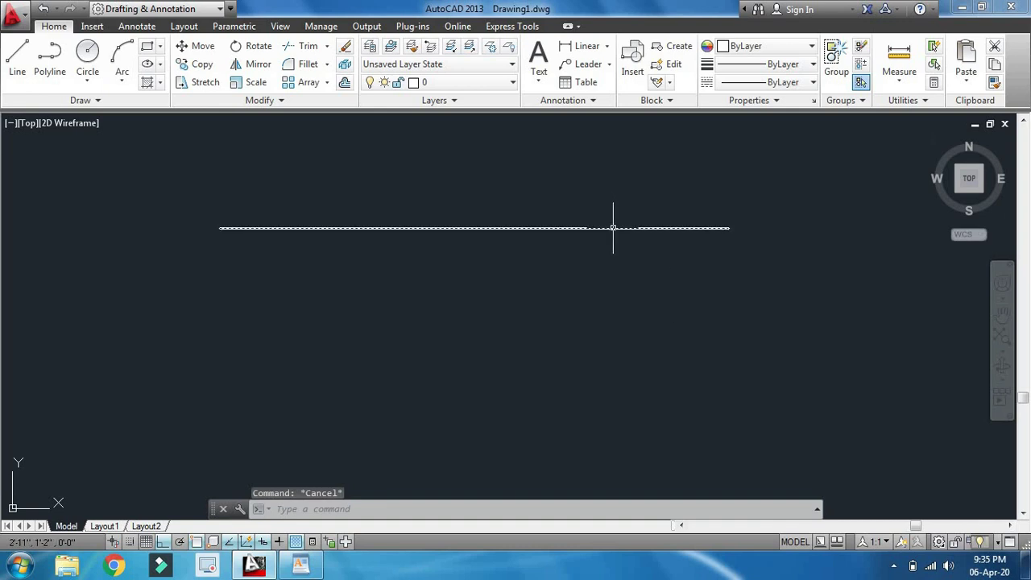
pyautogui.click(613, 228)
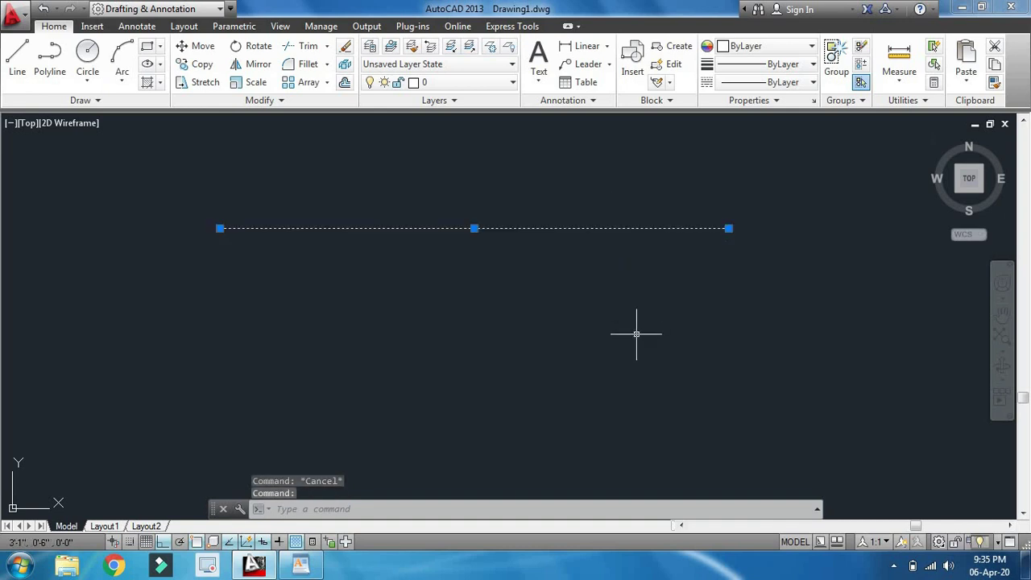
pyautogui.press('Escape')
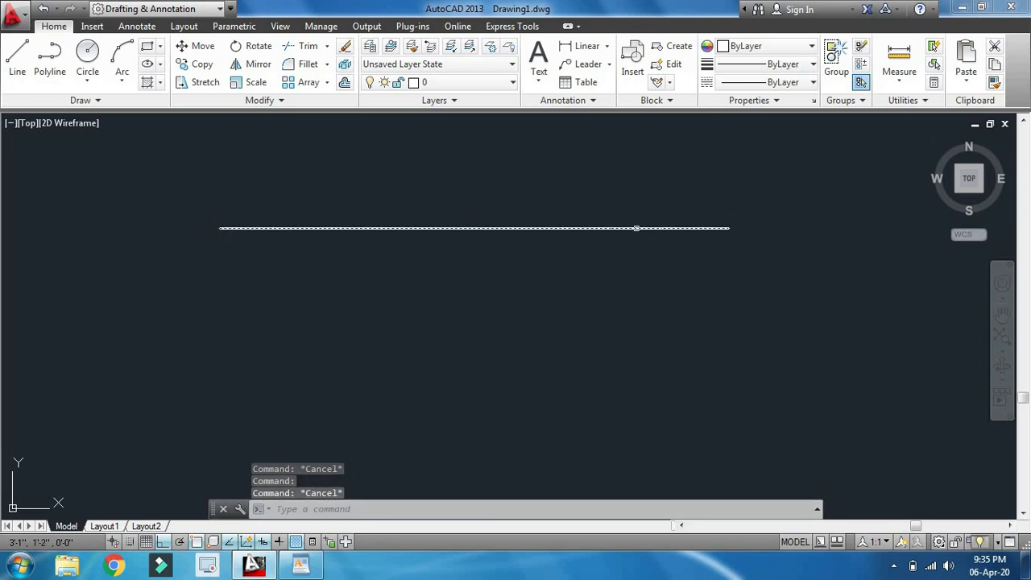
pyautogui.click(636, 227)
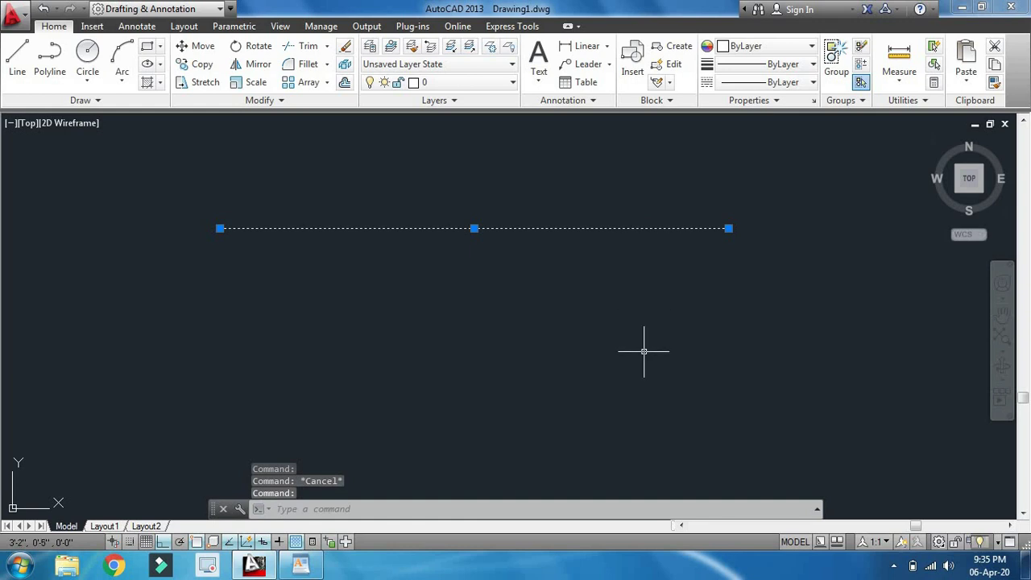
pyautogui.press('Escape')
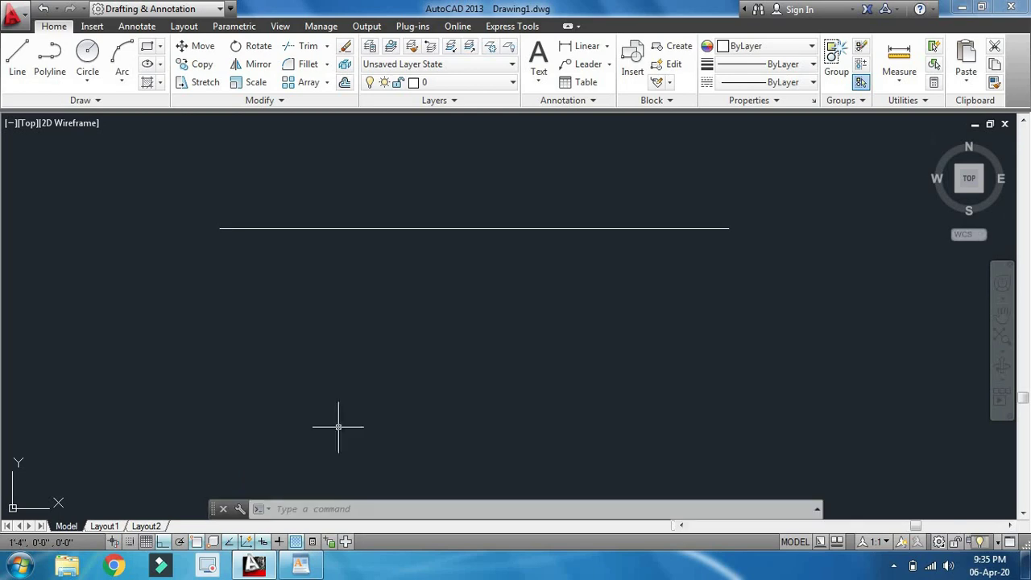
pyautogui.click(300, 569)
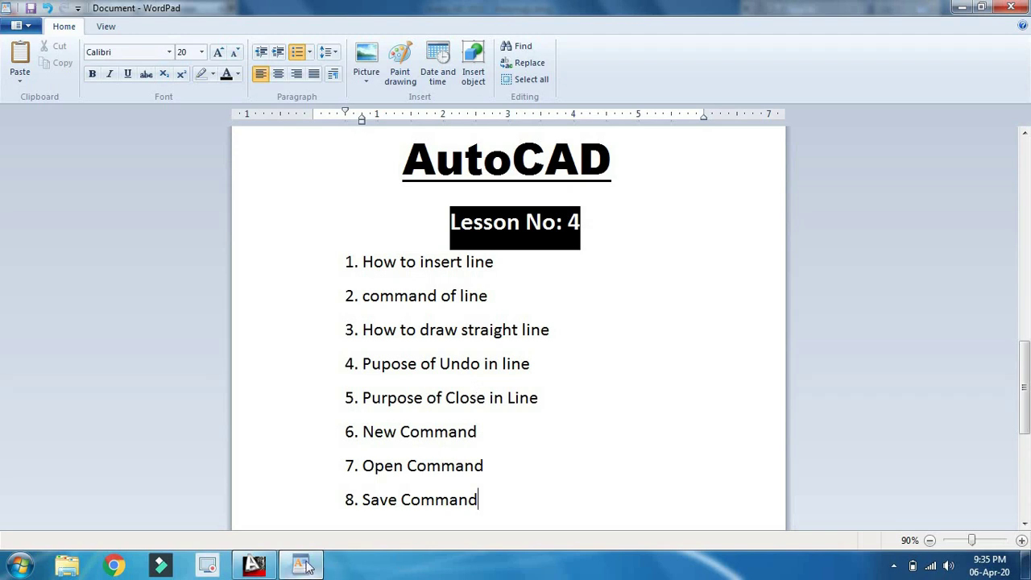
pyautogui.click(254, 564)
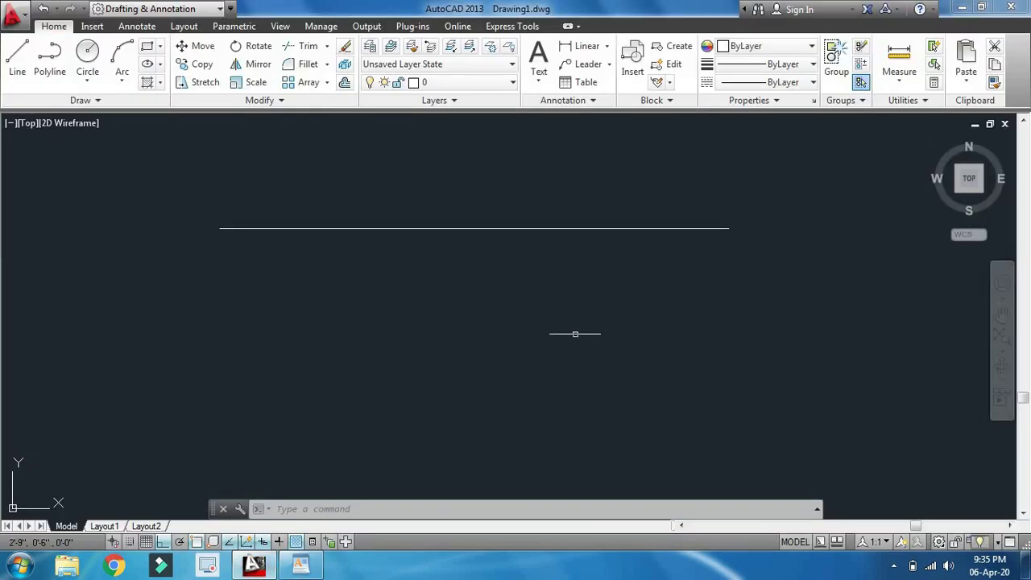
pyautogui.write('l')
# Step: Start a line below the 3' line and pick points stepping right, down, right and onward
pyautogui.press('Return')
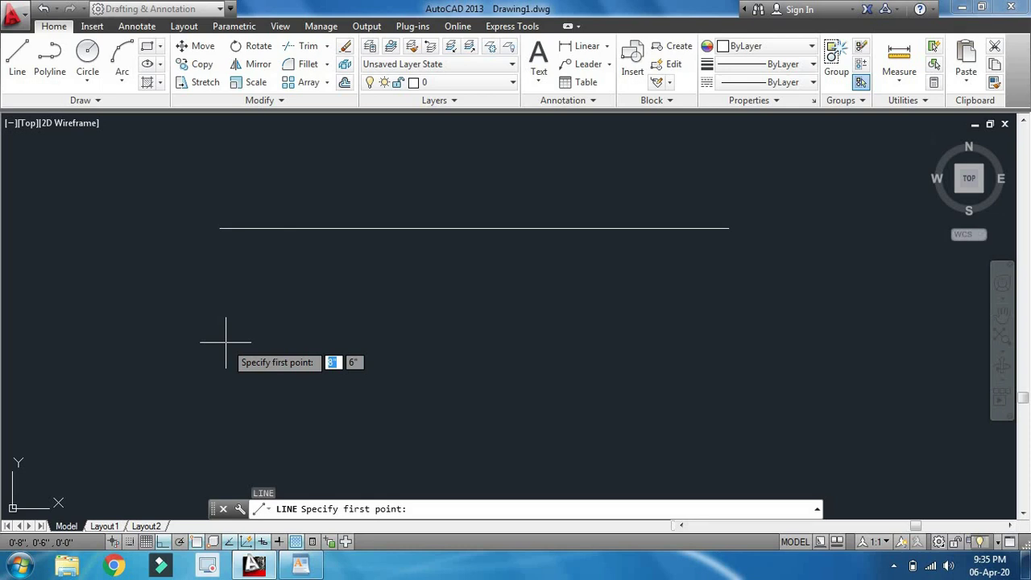
pyautogui.click(225, 342)
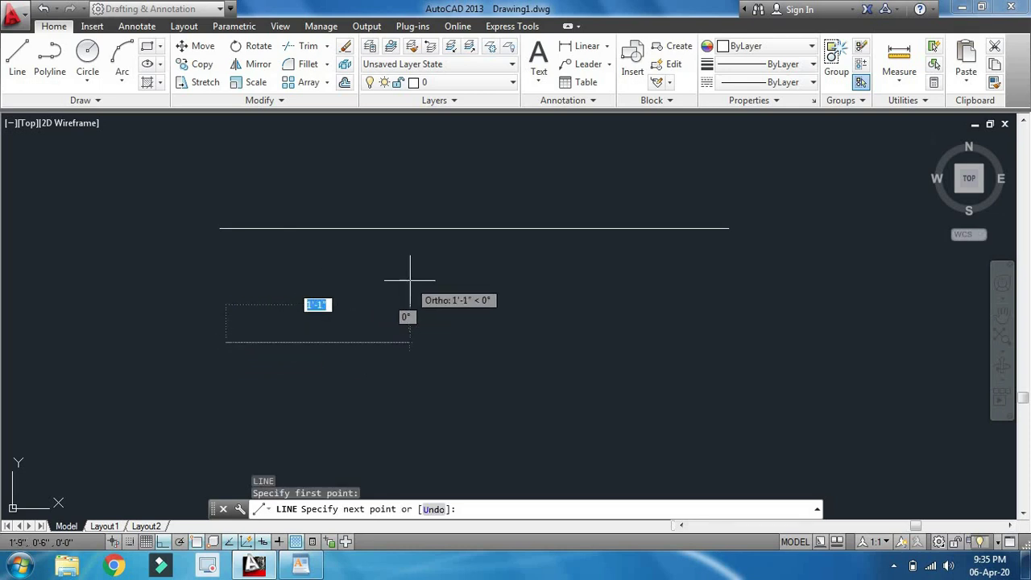
pyautogui.click(562, 342)
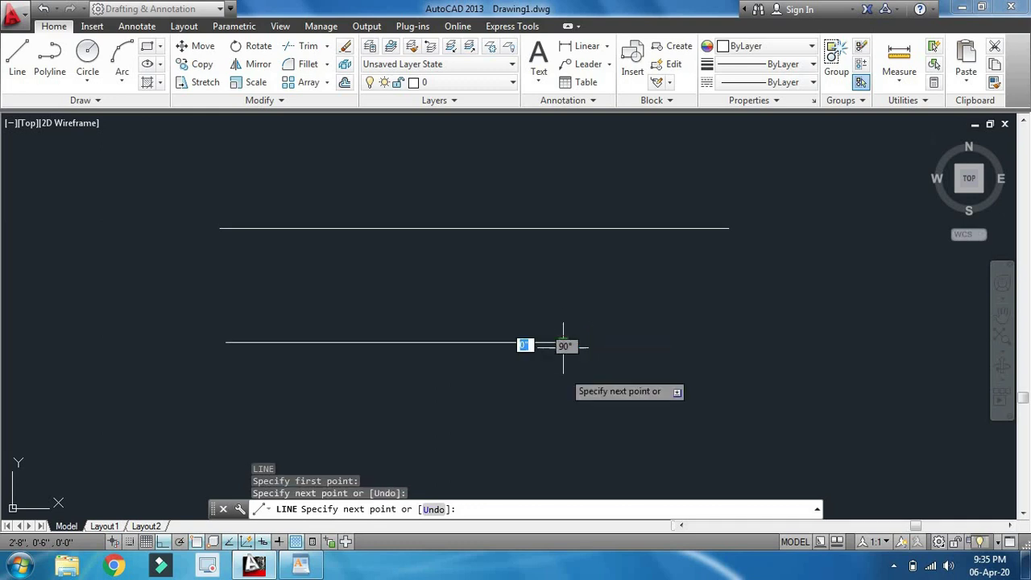
pyautogui.click(563, 429)
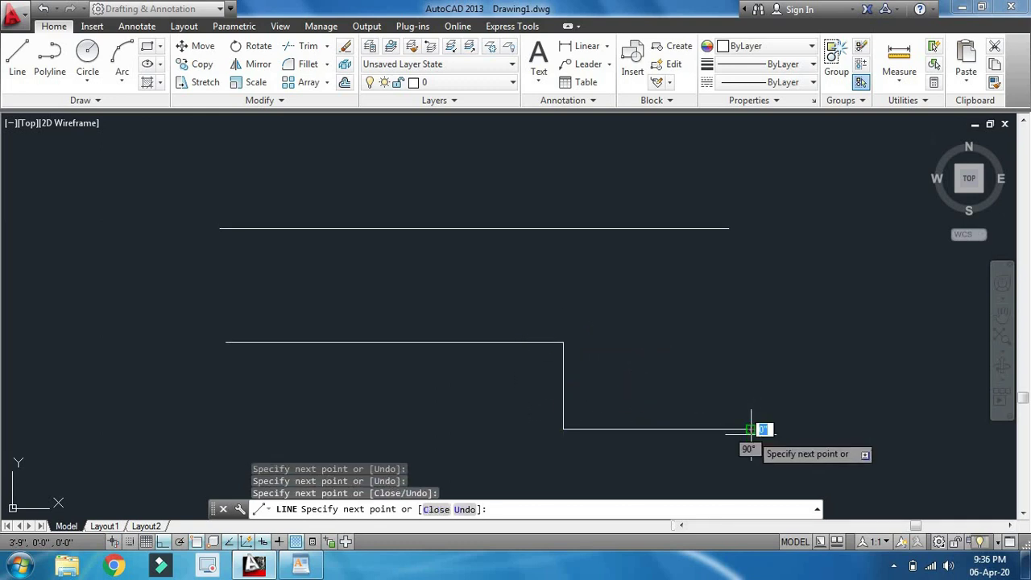
pyautogui.click(753, 471)
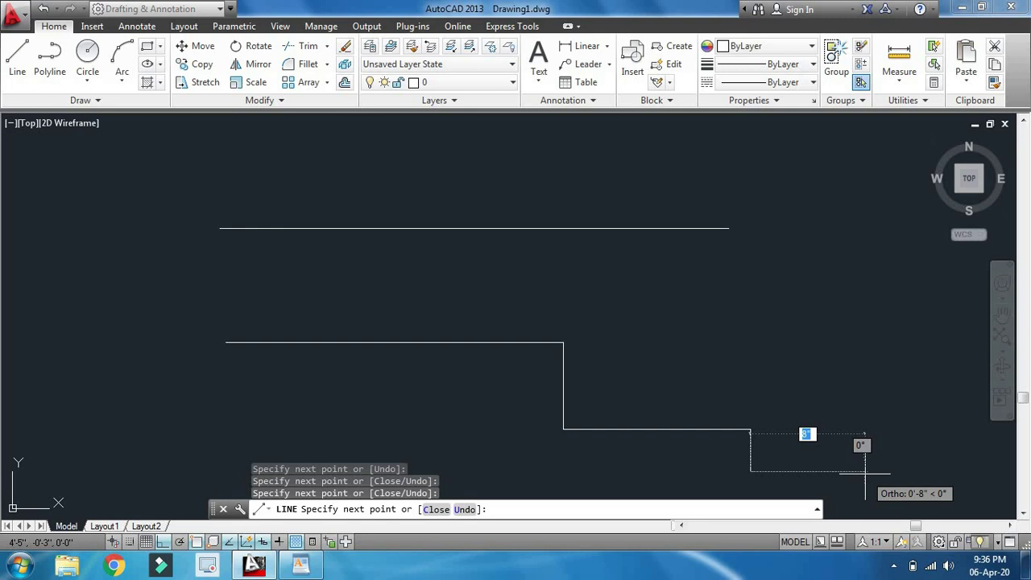
pyautogui.click(751, 472)
pyautogui.click(509, 471)
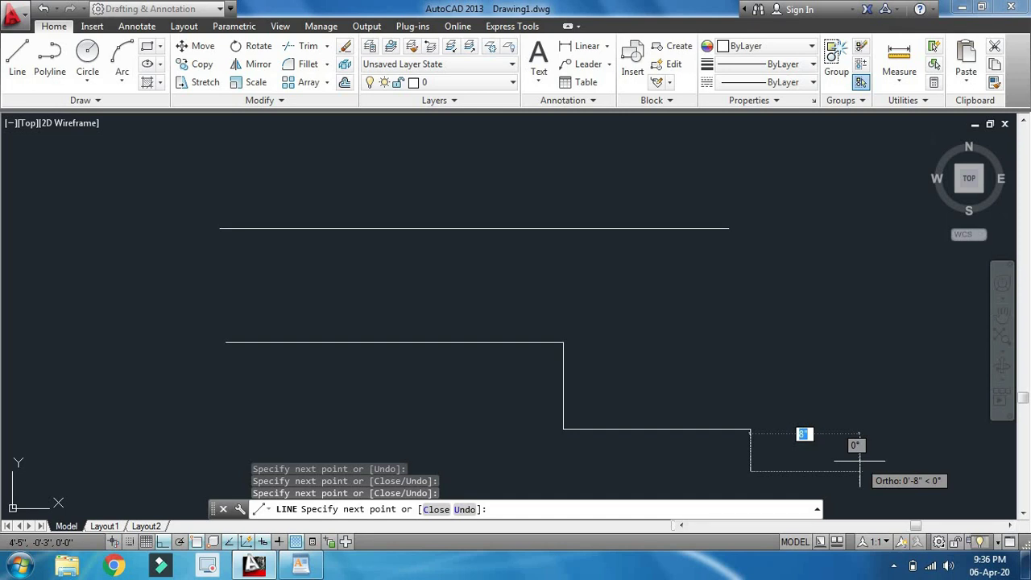
# Step: Undo the four stepped segments one by one with U, leaving only the original 3' line
pyautogui.write('u')
pyautogui.press('Return')
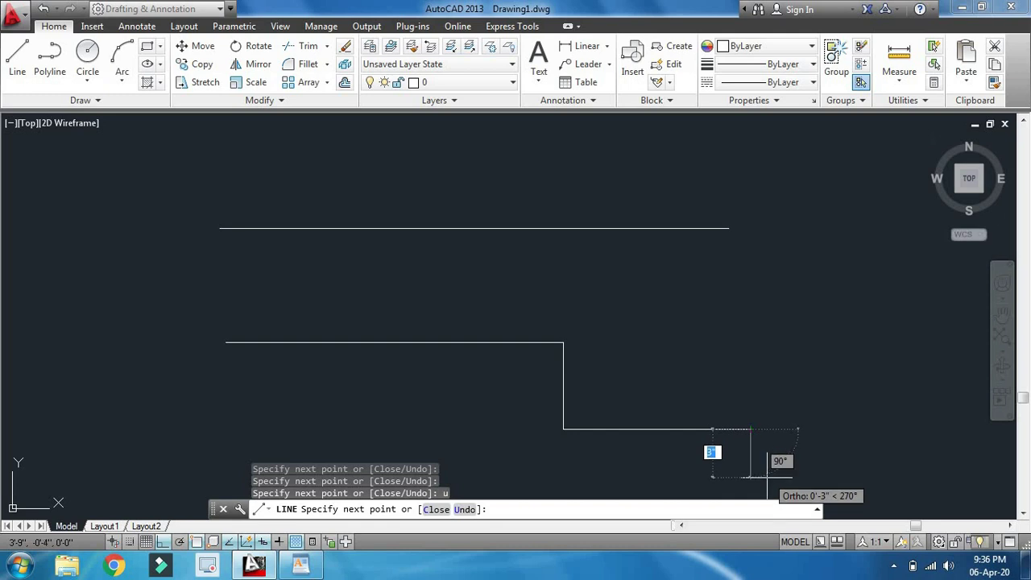
pyautogui.write('u')
pyautogui.press('Return')
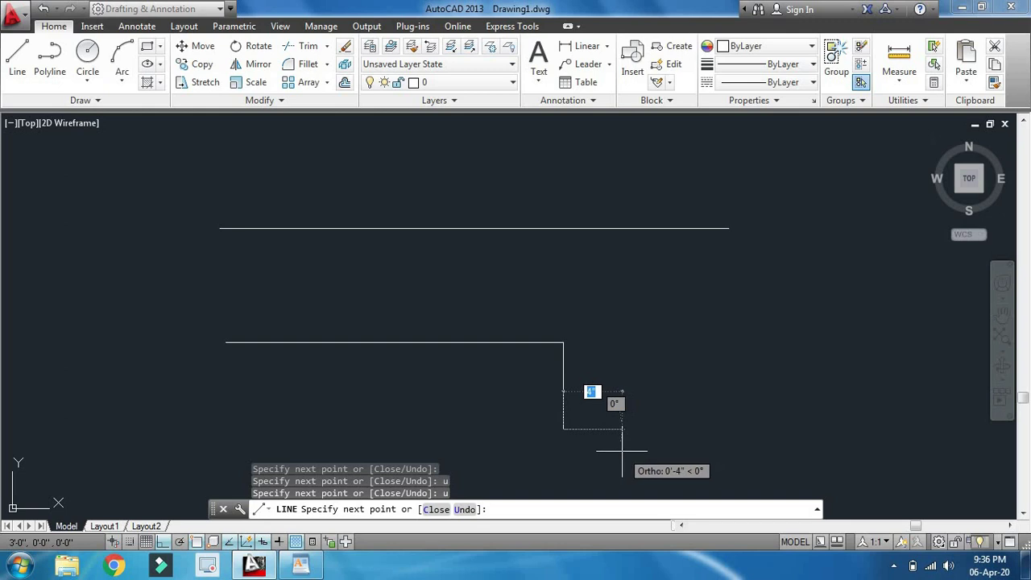
pyautogui.write('u')
pyautogui.press('Return')
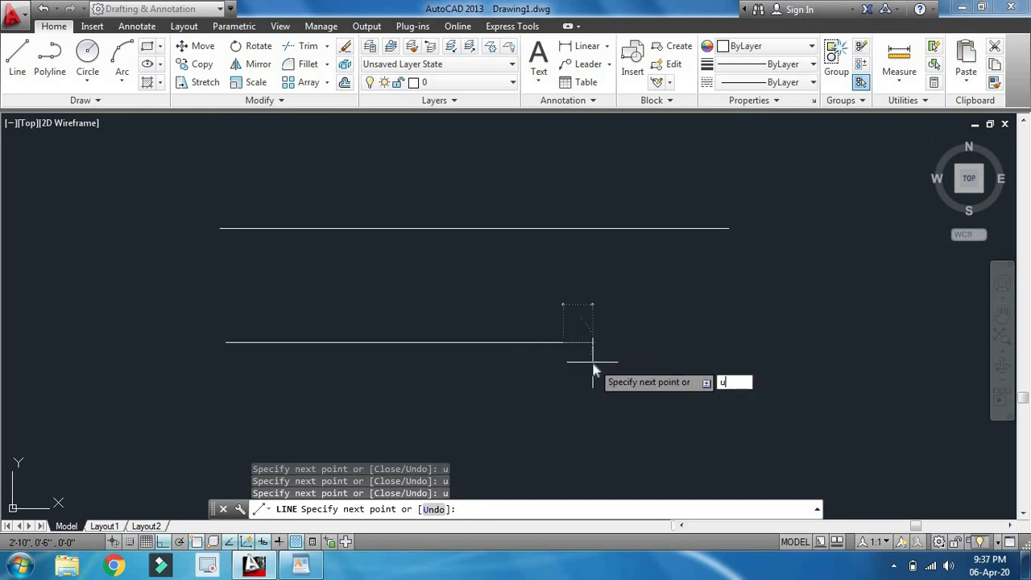
pyautogui.write('u')
pyautogui.press('Return')
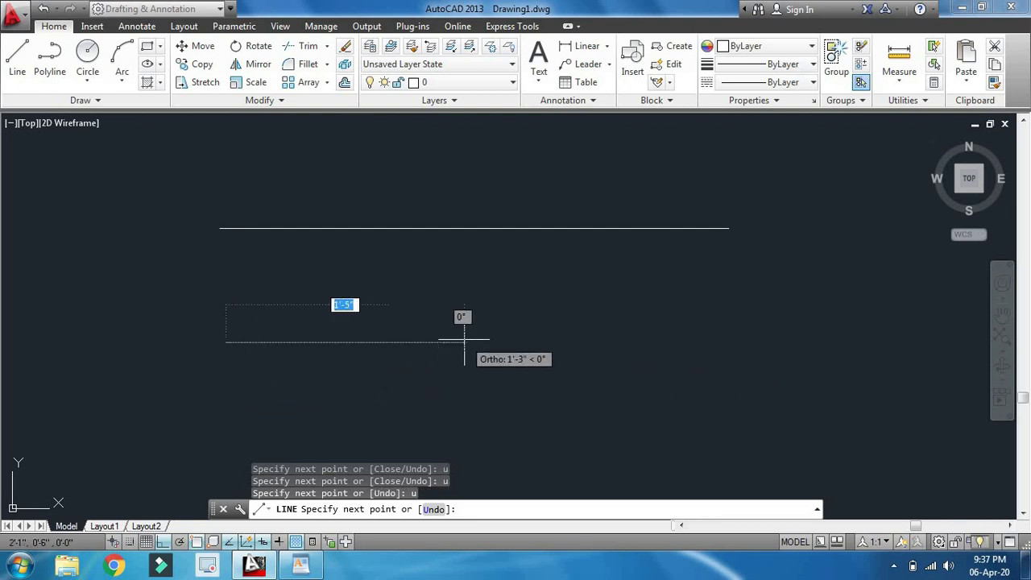
# Step: Extend from the 3' line down and left, then close it with C into a four-sided outline
pyautogui.click(405, 342)
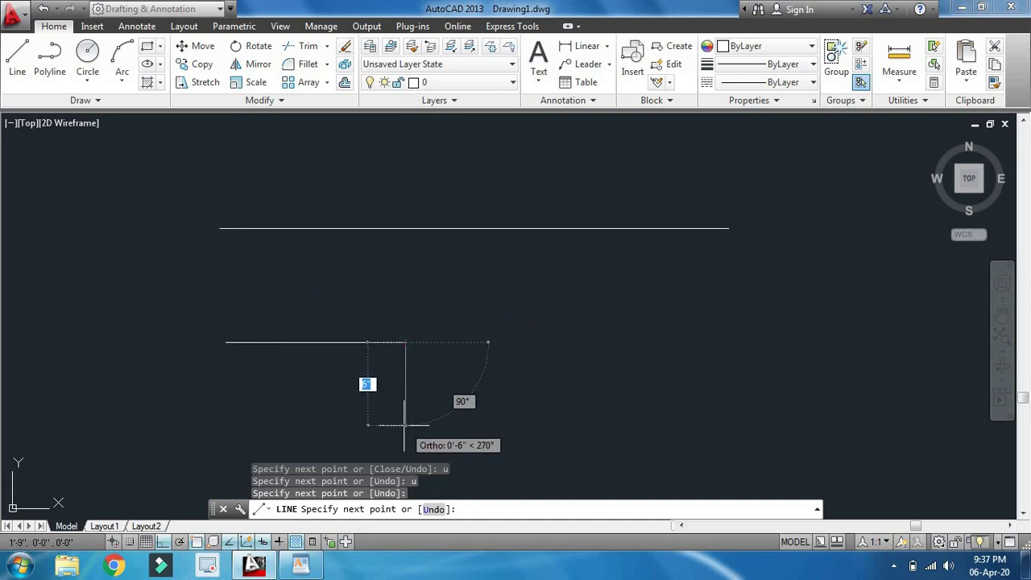
pyautogui.moveTo(443, 423); pyautogui.dragTo(497, 258, button='middle')
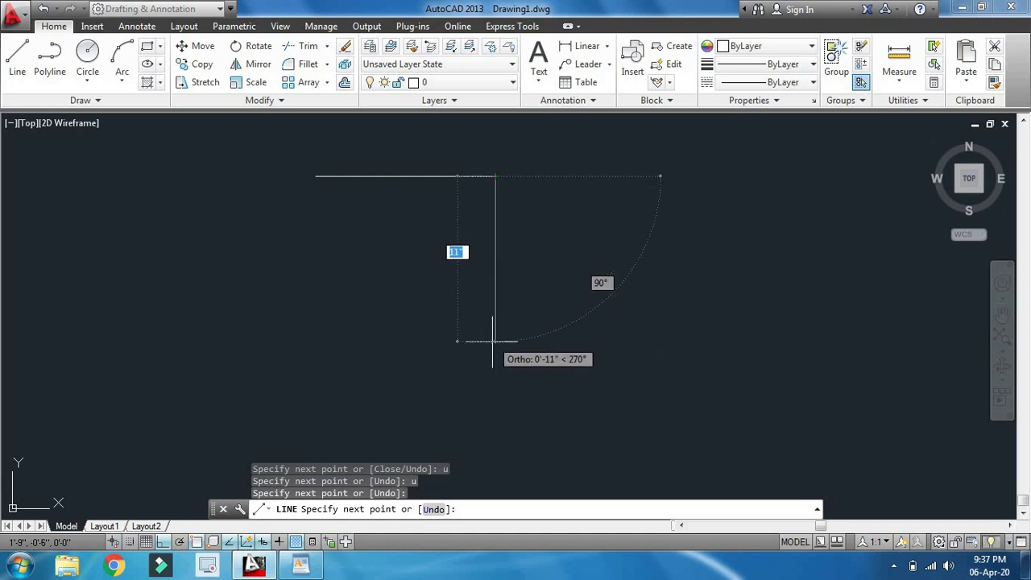
pyautogui.click(496, 369)
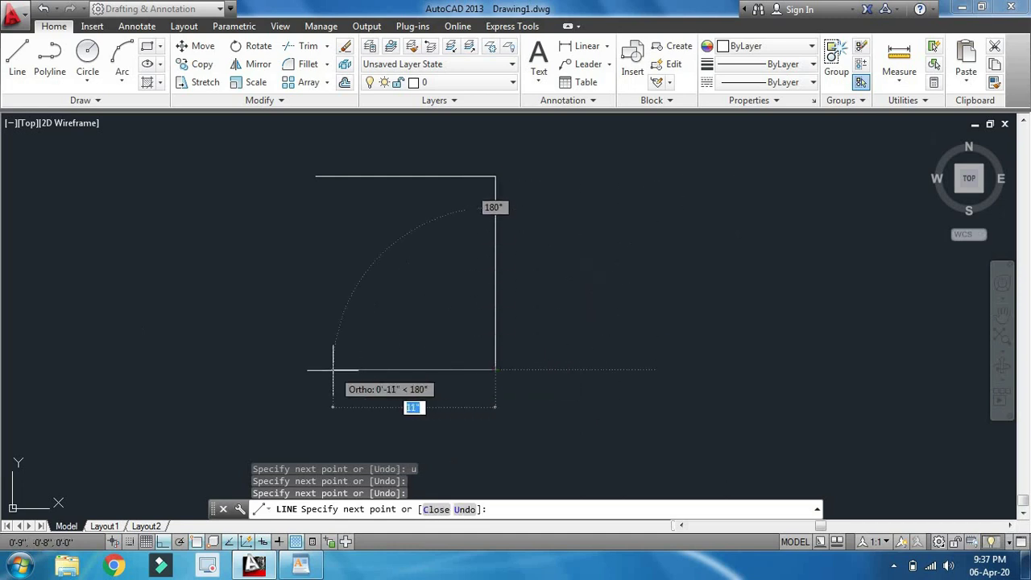
pyautogui.click(307, 370)
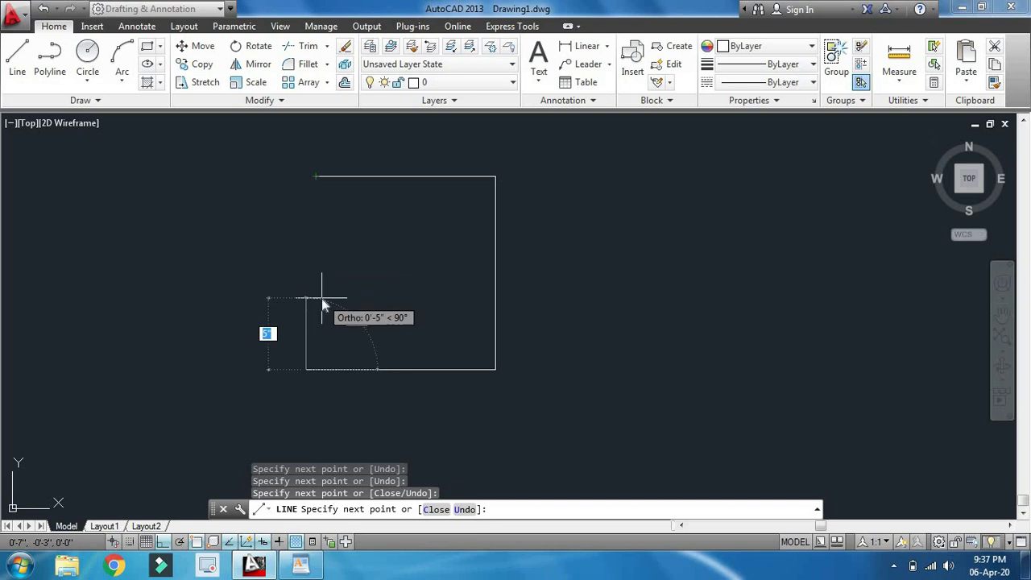
pyautogui.write('c')
pyautogui.press('Return')
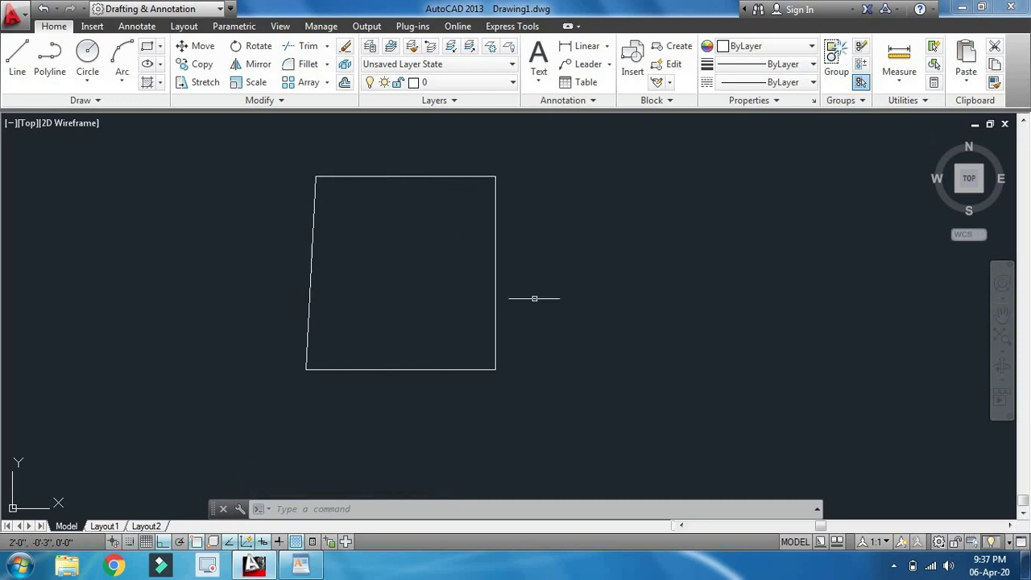
pyautogui.moveTo(534, 299)
pyautogui.mouseDown(button='middle')
pyautogui.moveTo(437, 287)
pyautogui.moveTo(407, 300)
pyautogui.mouseUp(button='middle')
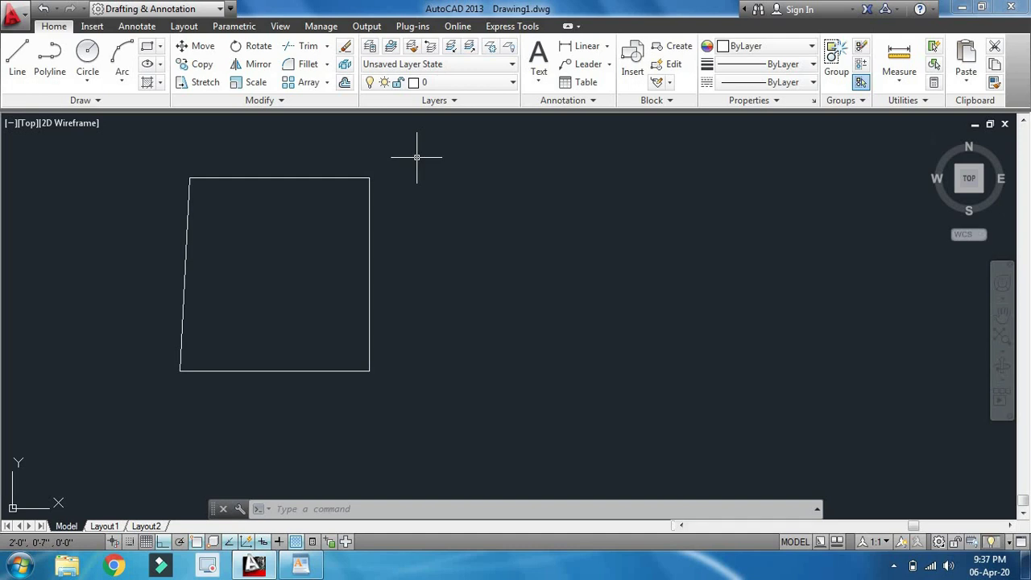
# Step: Zoom out, select all five objects and delete them, then bring WordPad forward
pyautogui.scroll(-2, 421, 319)
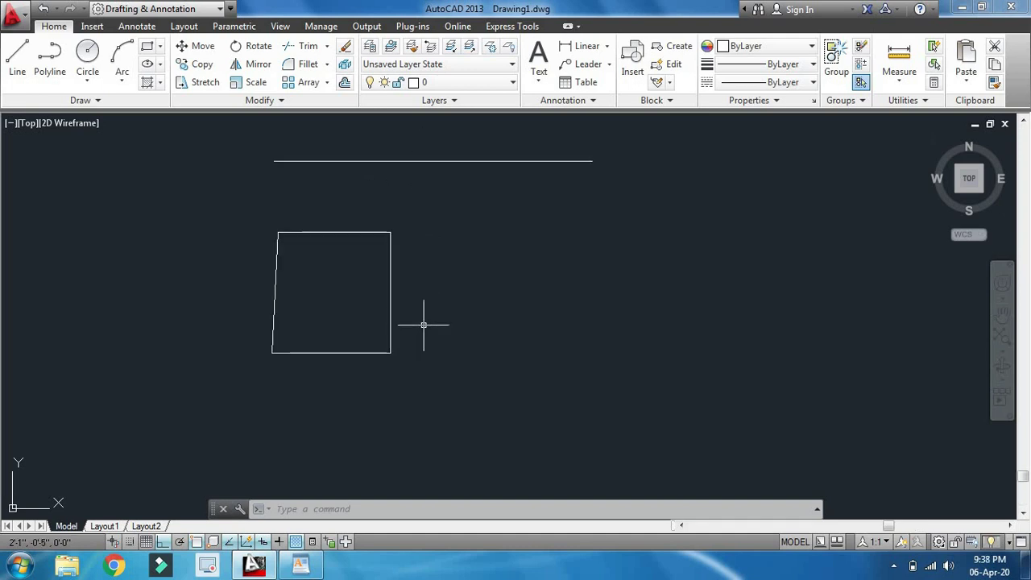
pyautogui.hotkey('ctrl', 'a')
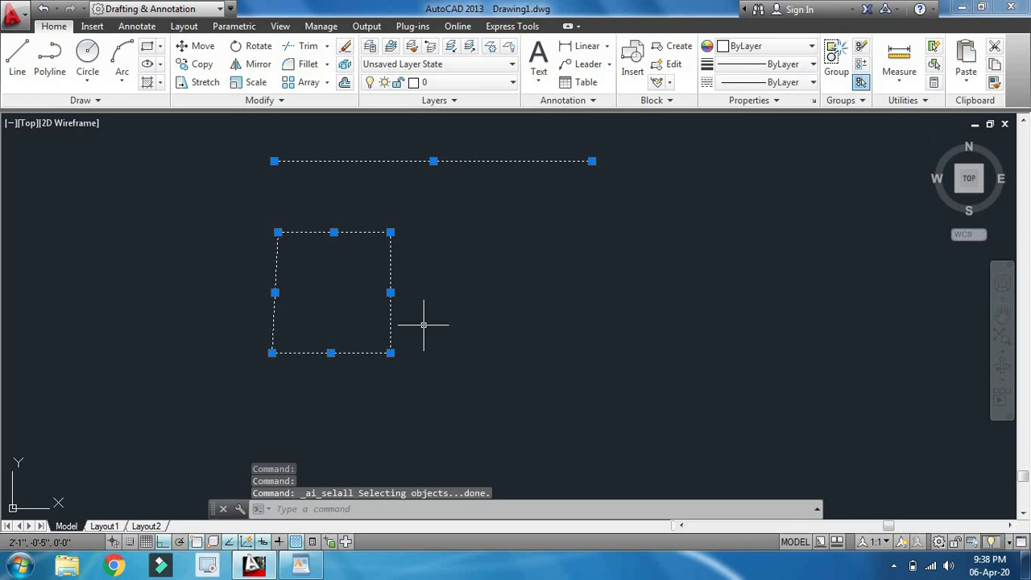
pyautogui.press('Delete')
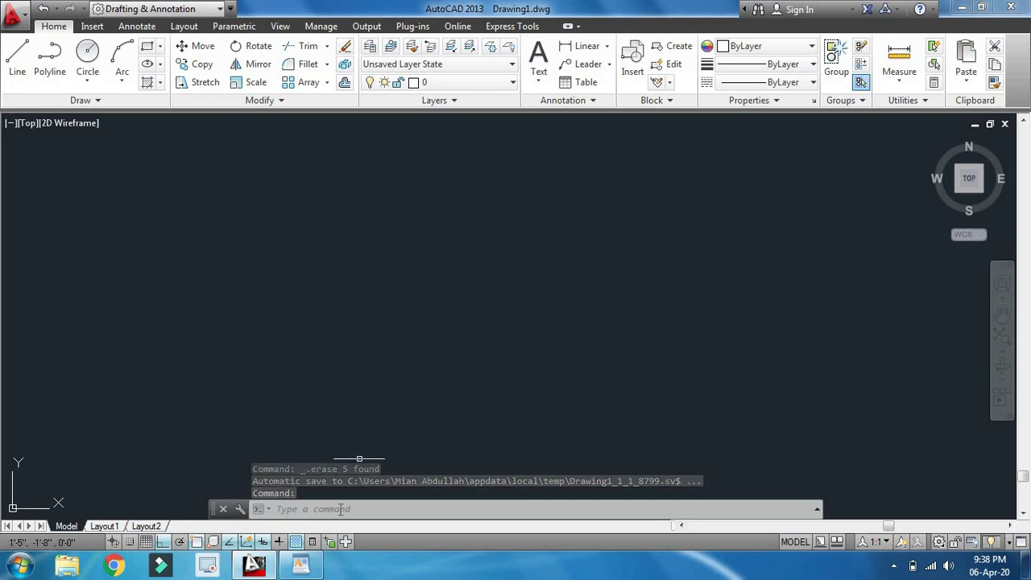
pyautogui.click(314, 568)
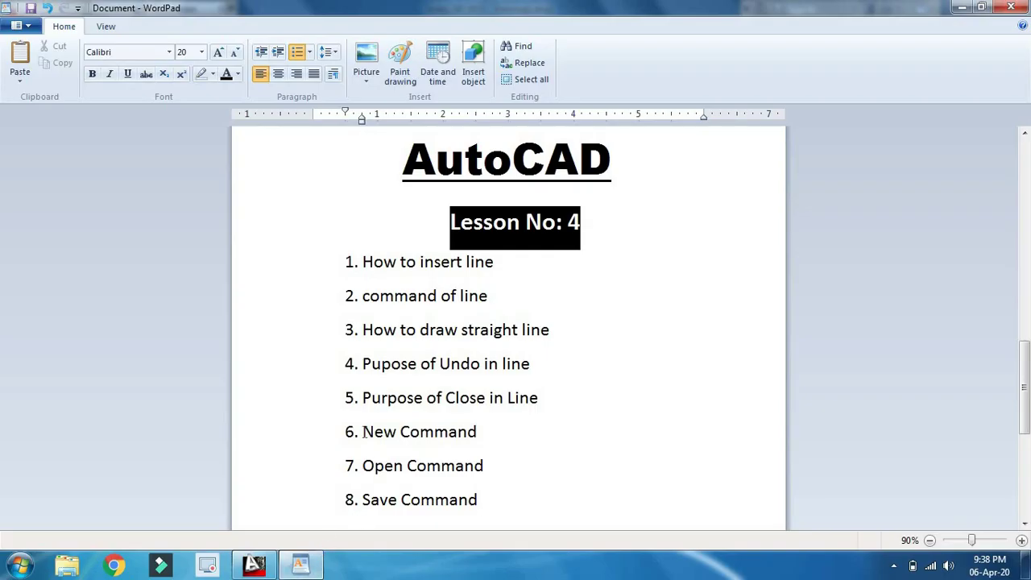
# Step: Mark the Save Command topic in the WordPad outline, then return to AutoCAD
pyautogui.click(364, 466)
pyautogui.click(365, 499)
pyautogui.click(255, 565)
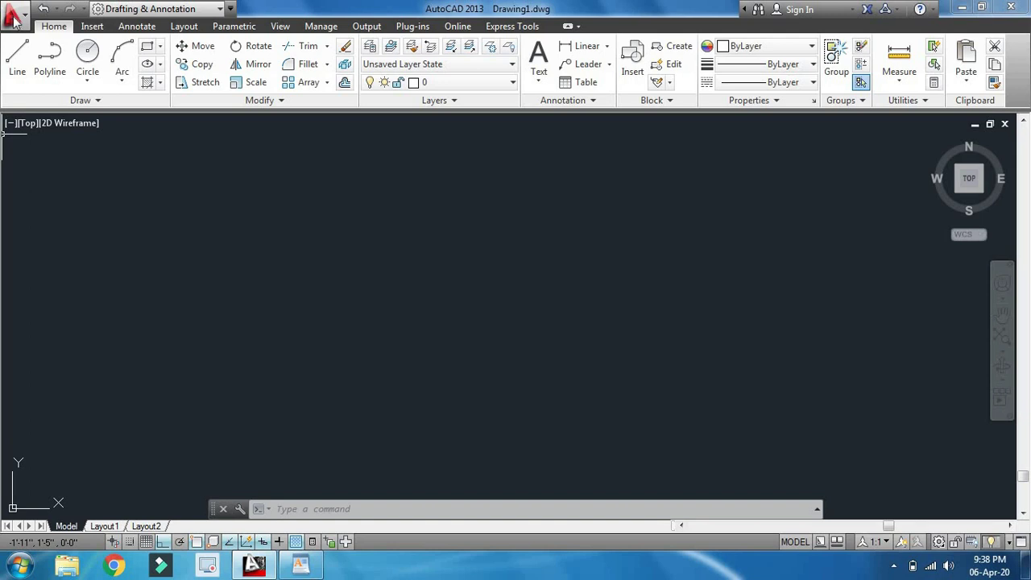
# Step: Create the new drawing Drawing2.dwg from the acad template
pyautogui.click(15, 22)
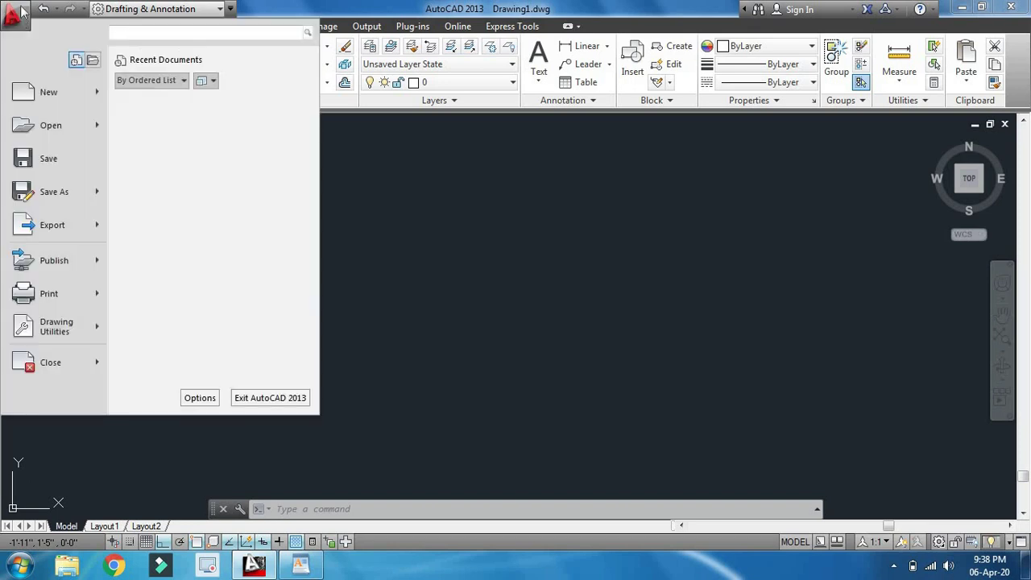
pyautogui.moveTo(48, 92)
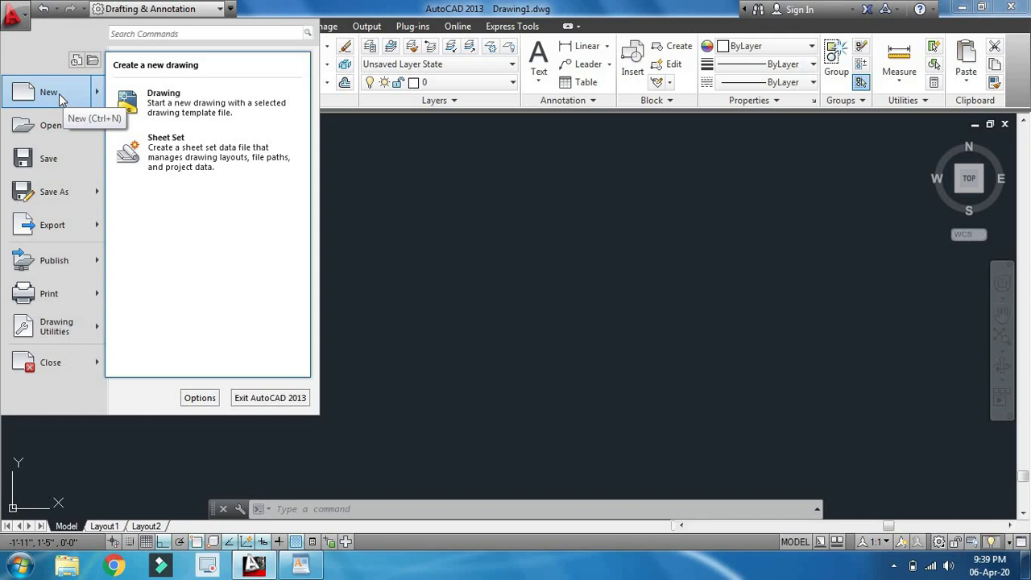
pyautogui.press('Escape')
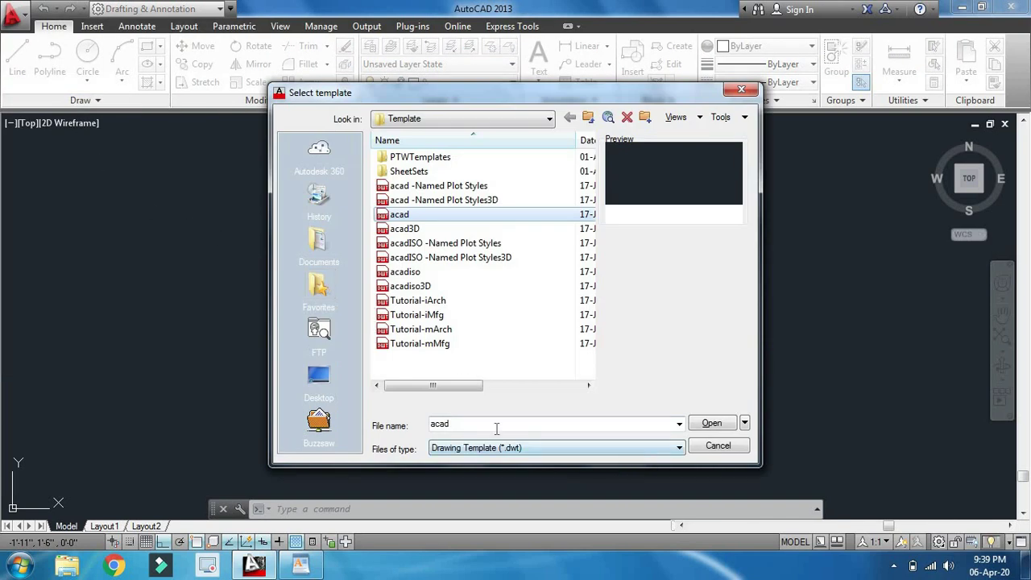
pyautogui.click(444, 427)
pyautogui.doubleClick(459, 425)
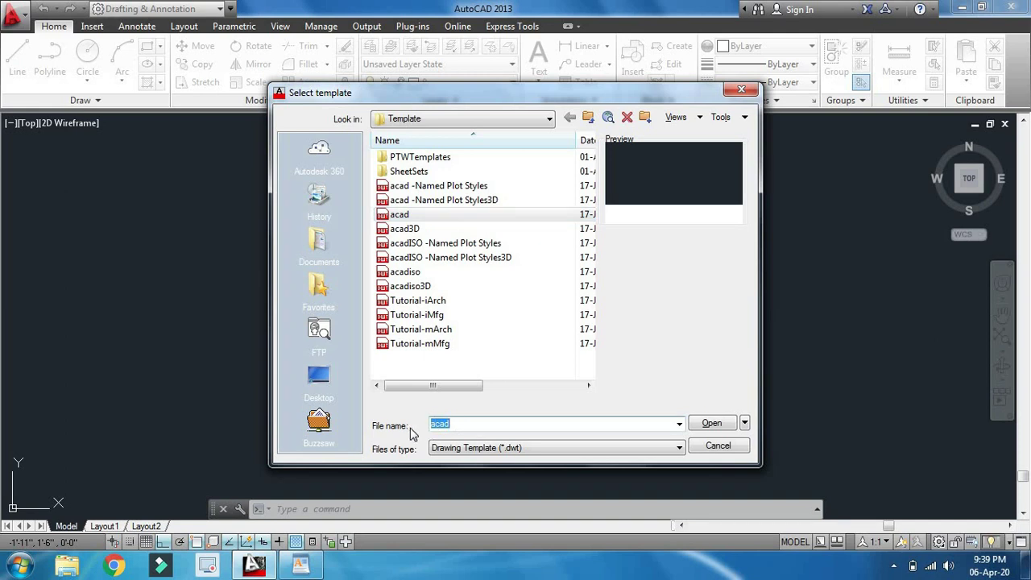
pyautogui.click(552, 423)
pyautogui.click(707, 421)
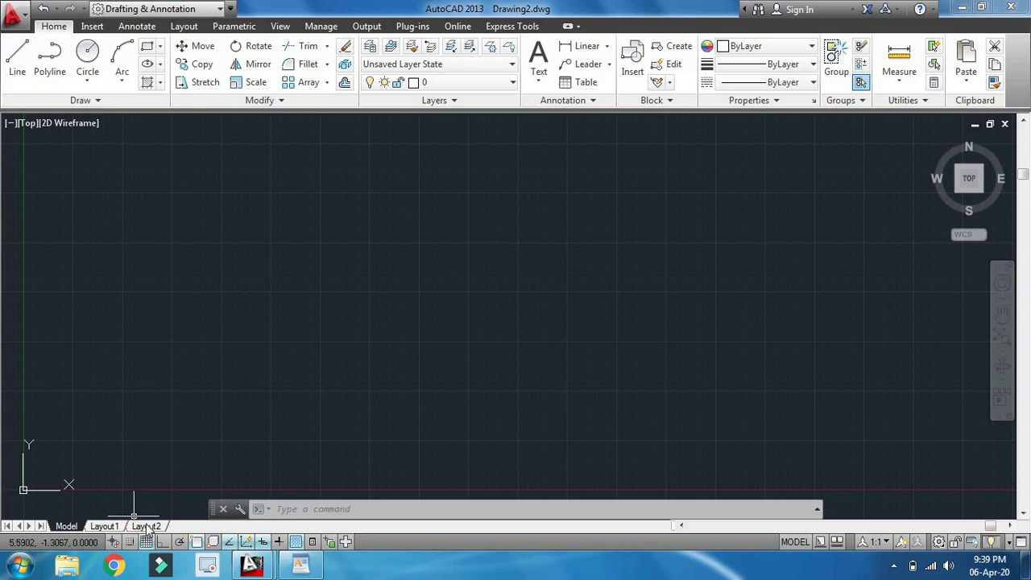
# Step: Create Drawing3.dwg from the acad template with Ctrl+N, then show the Application menu's Open options
pyautogui.hotkey('ctrl', 'n')
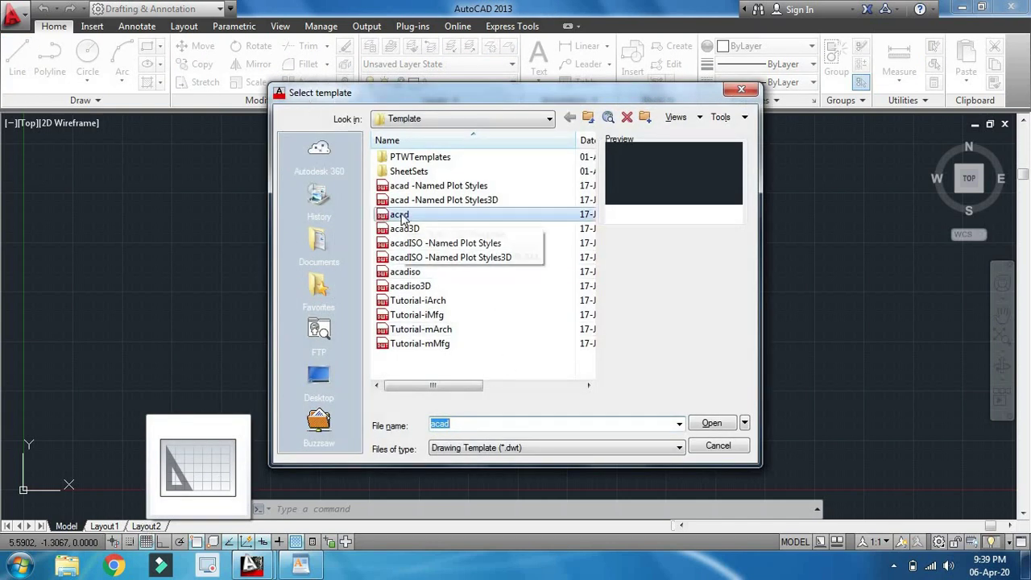
pyautogui.click(725, 431)
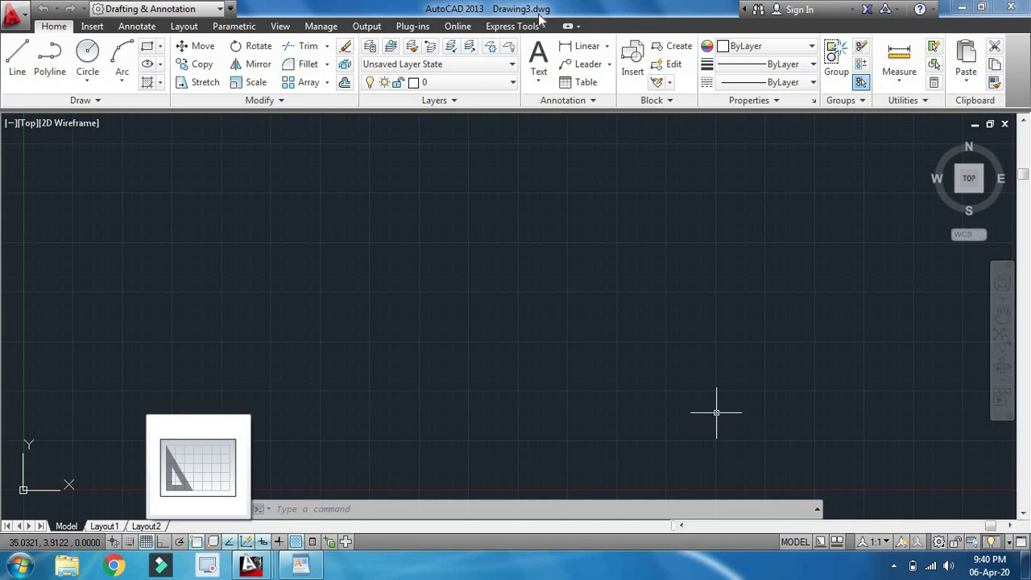
pyautogui.click(24, 18)
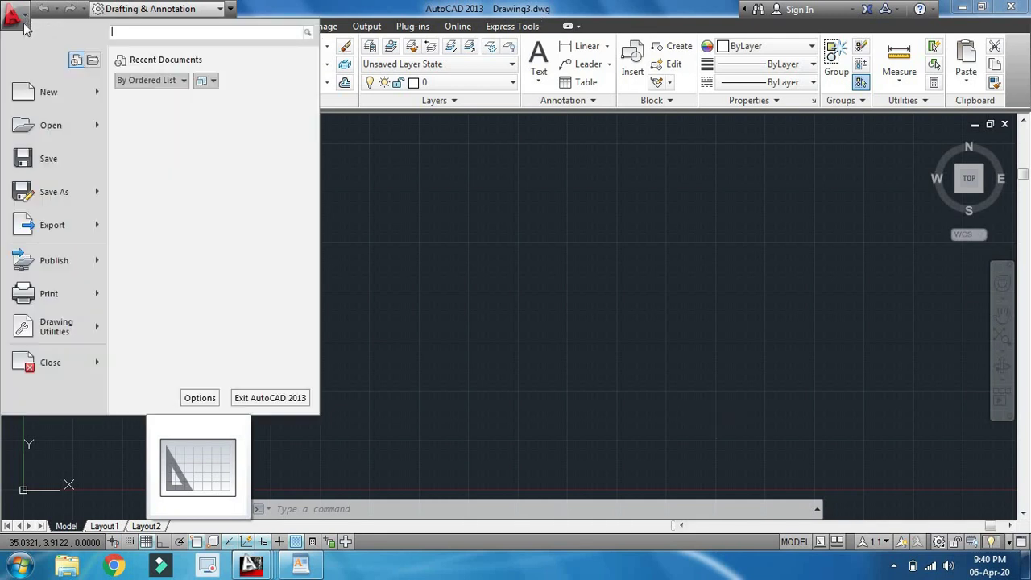
pyautogui.moveTo(53, 126)
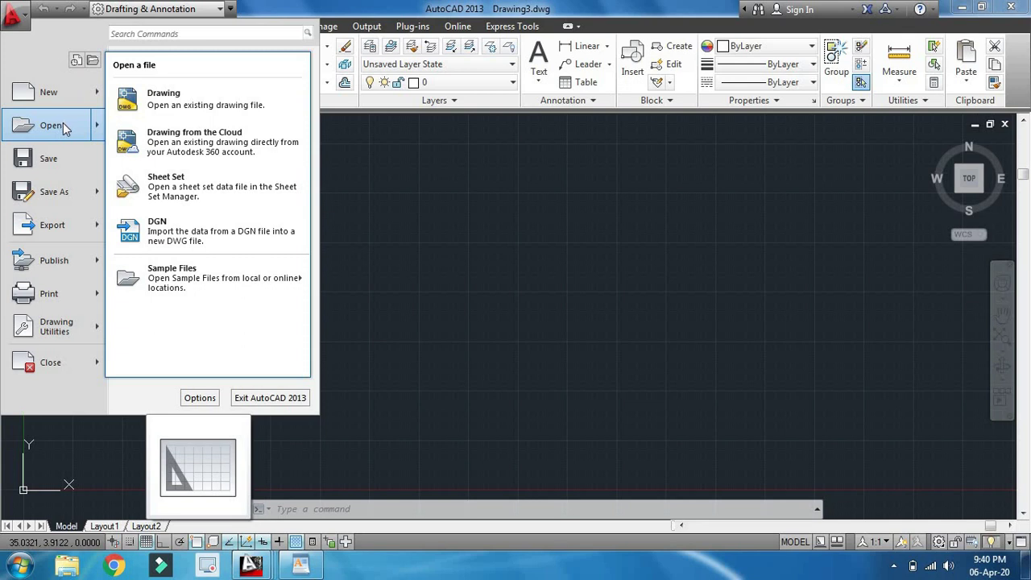
pyautogui.click(60, 128)
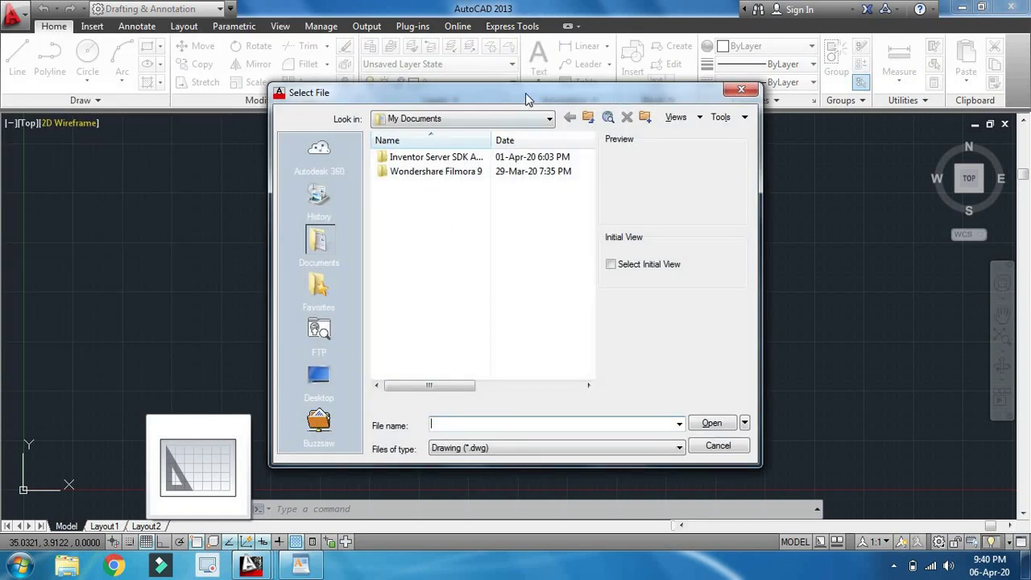
pyautogui.moveTo(526, 92); pyautogui.dragTo(509, 58)
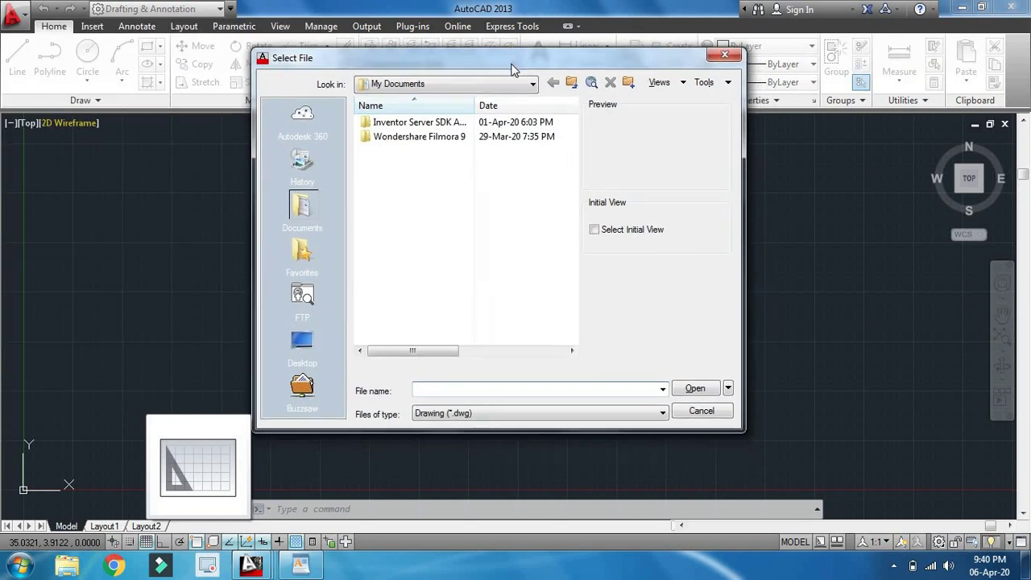
pyautogui.moveTo(372, 61); pyautogui.dragTo(357, 69)
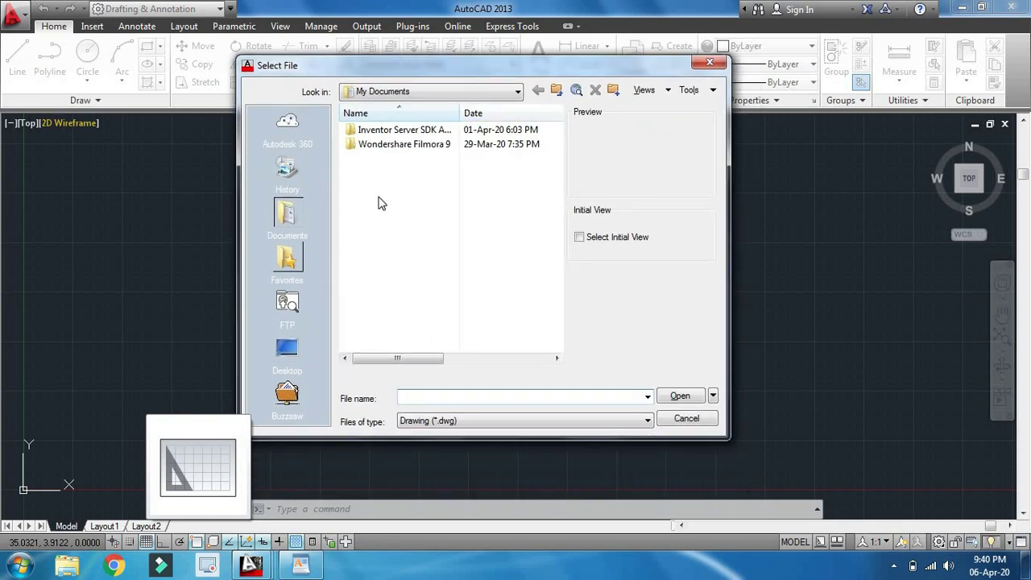
pyautogui.moveTo(474, 66); pyautogui.dragTo(519, 73)
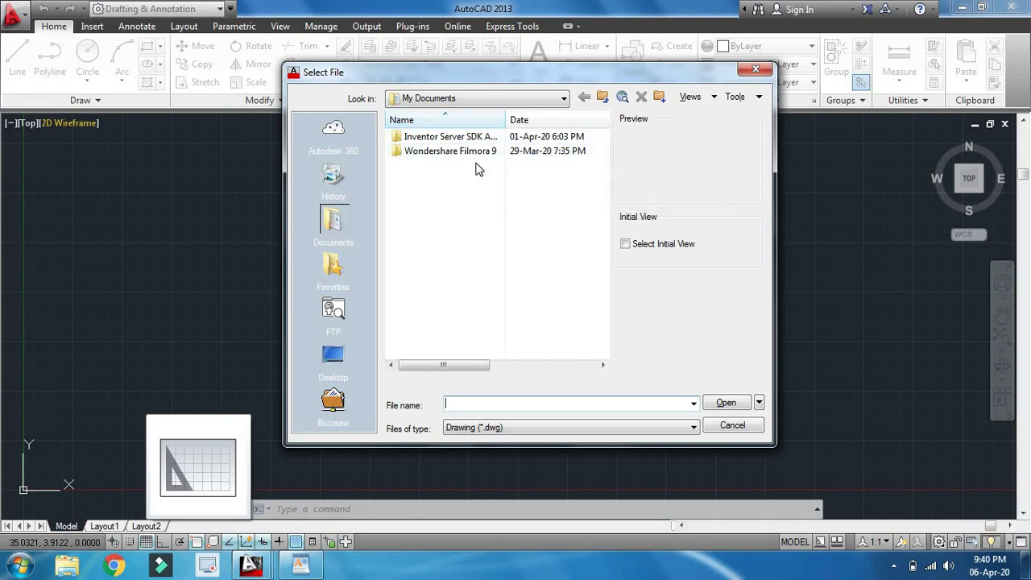
pyautogui.click(554, 98)
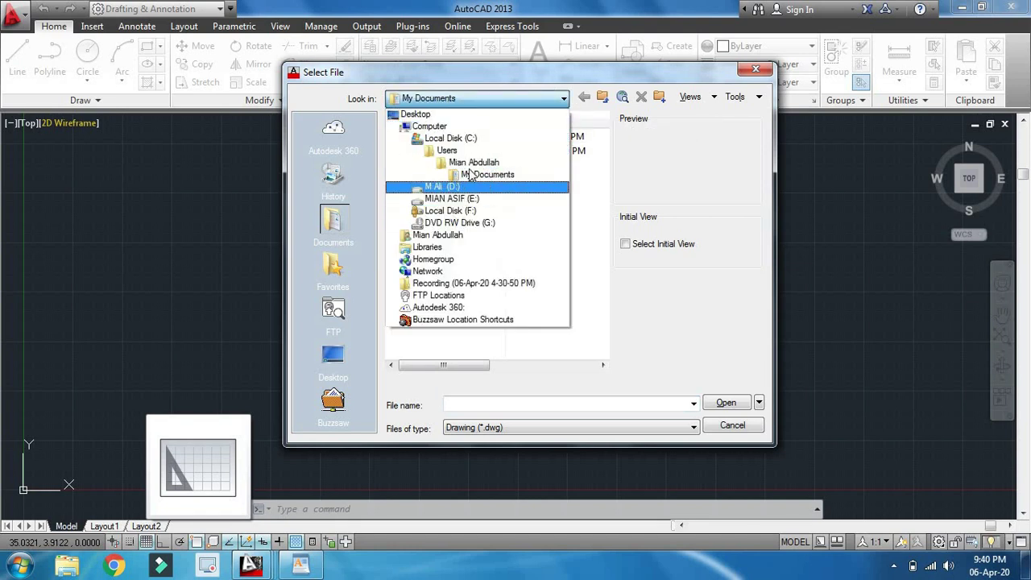
pyautogui.click(503, 101)
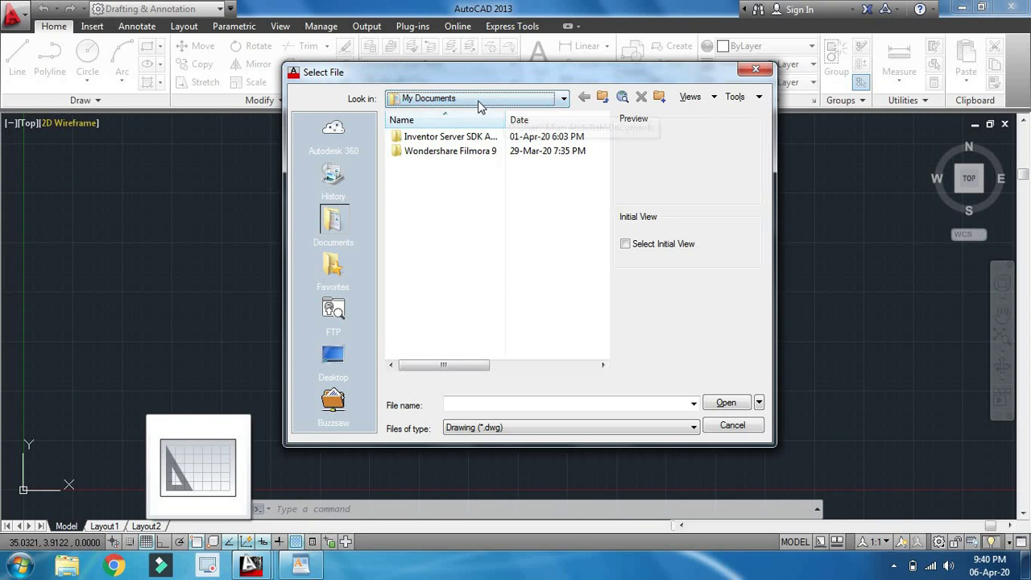
pyautogui.click(479, 107)
pyautogui.click(475, 108)
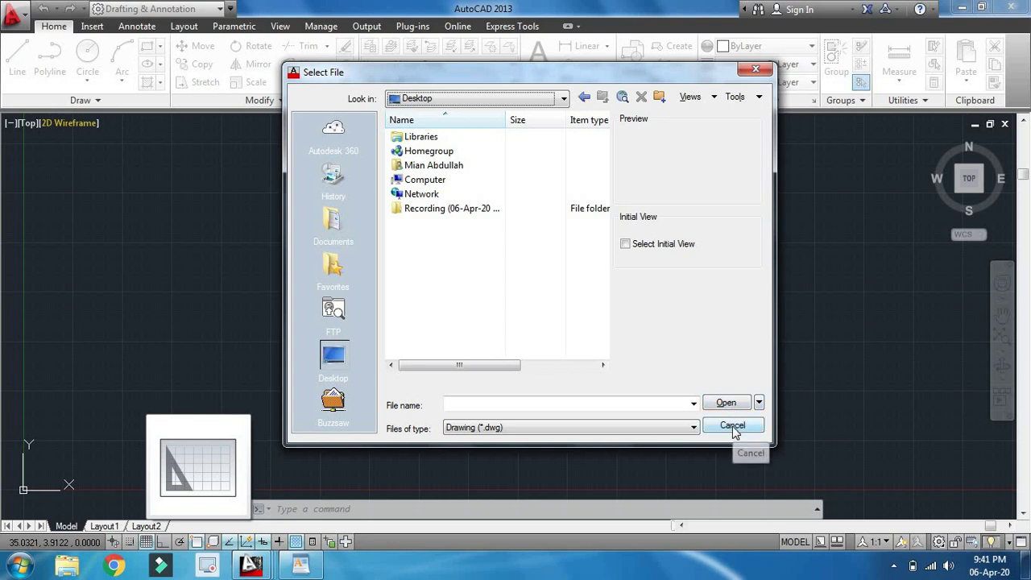
pyautogui.click(732, 428)
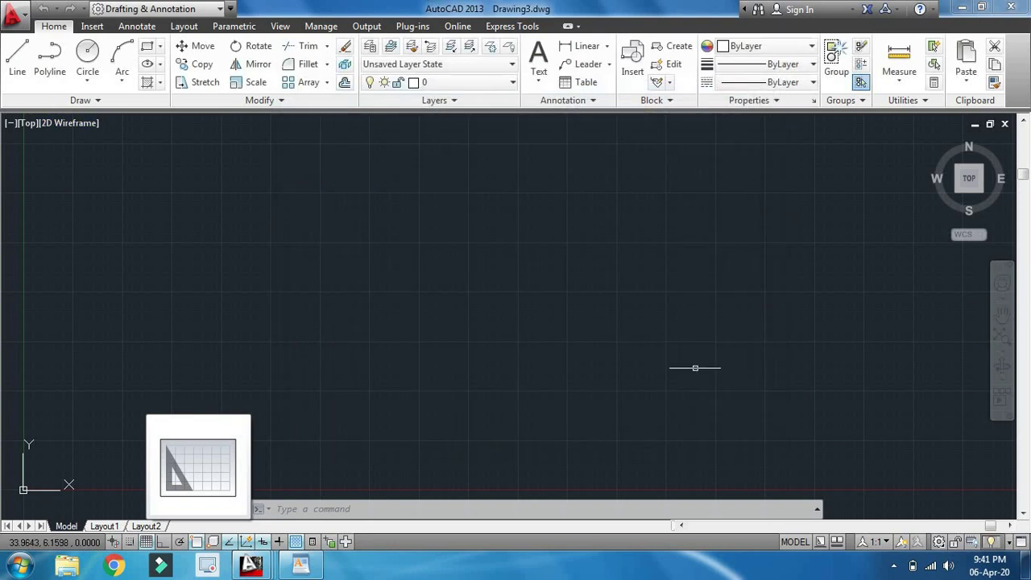
# Step: Attempt to exit AutoCAD but cancel the save-changes prompt, keeping Drawing1.dwg open
pyautogui.click(19, 23)
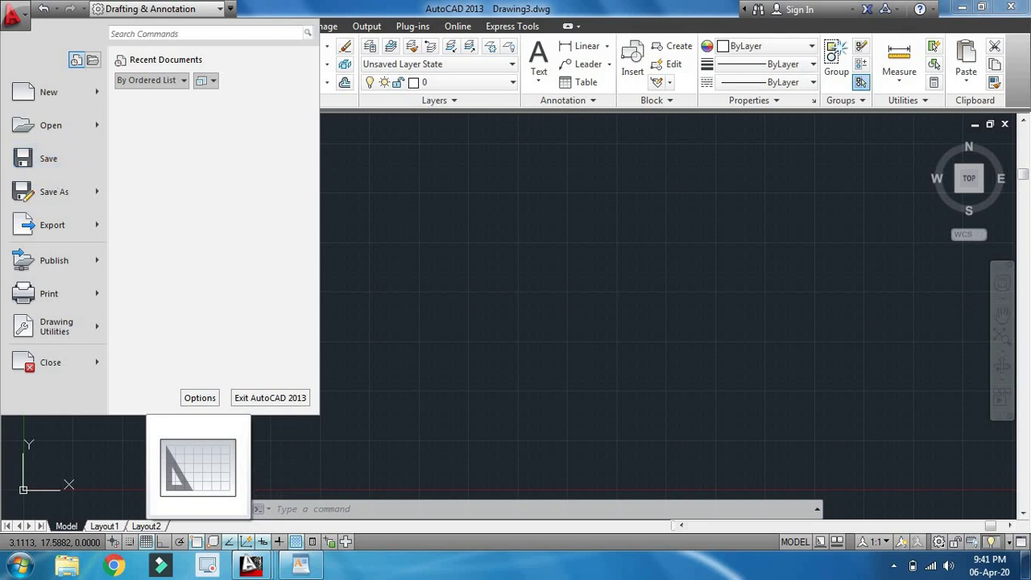
pyautogui.click(434, 219)
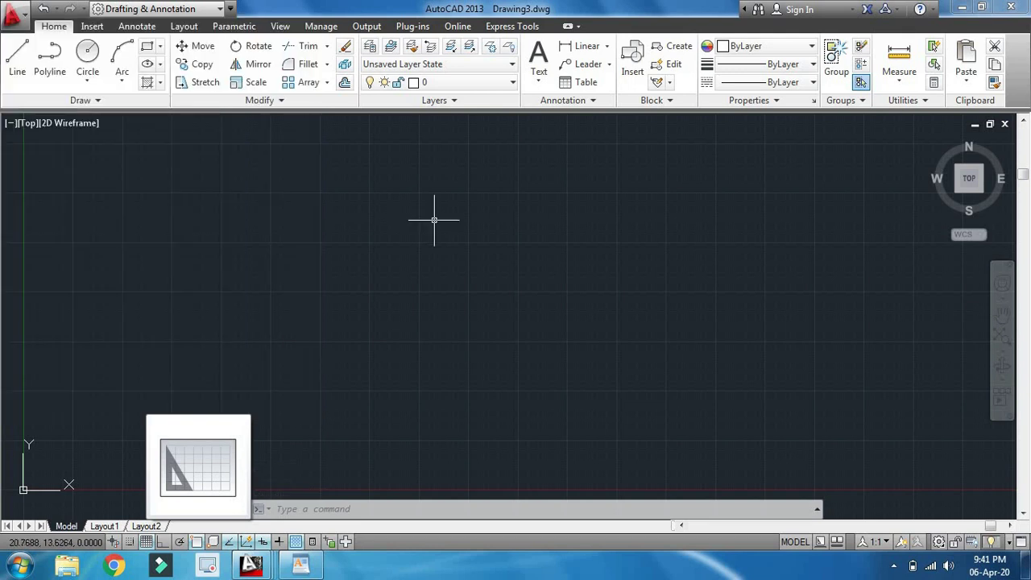
pyautogui.click(1012, 8)
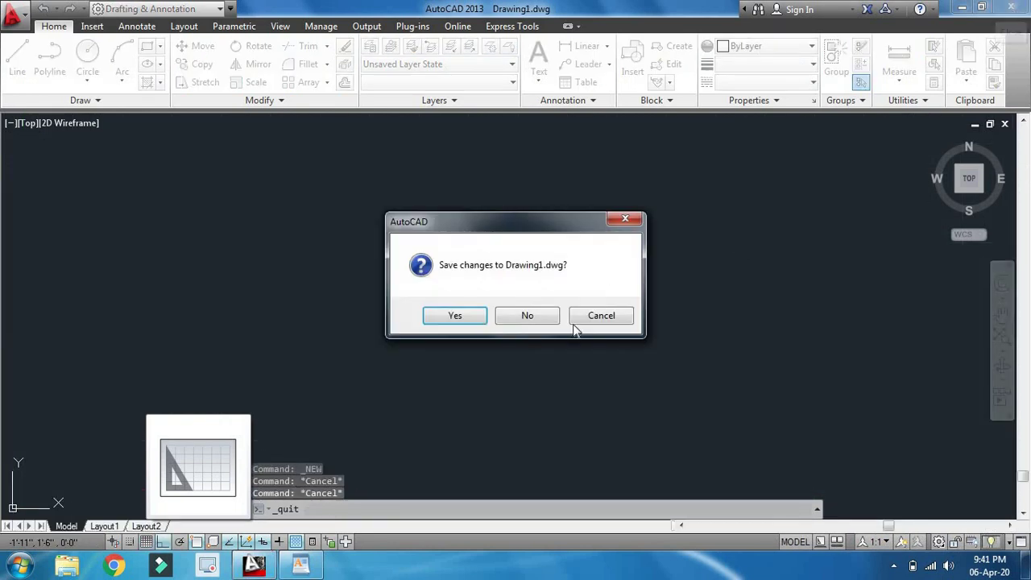
pyautogui.click(599, 316)
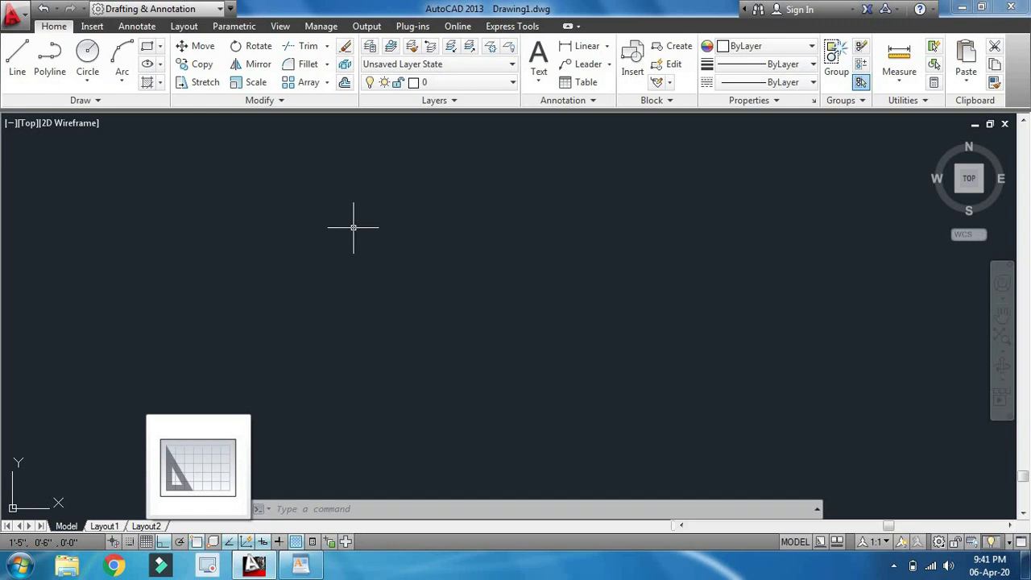
# Step: Start LINE and draw a closed square outline
pyautogui.write('l')
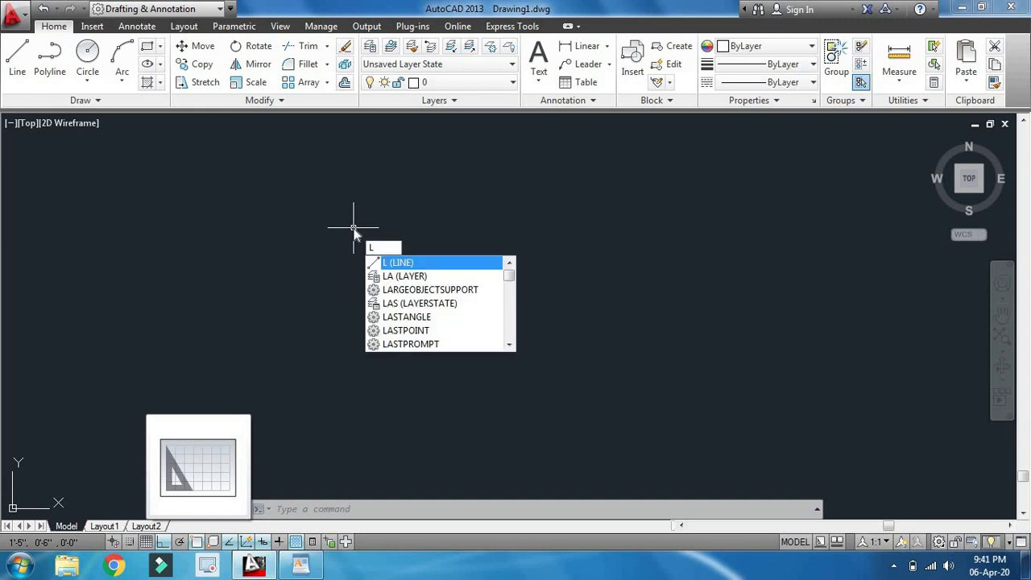
pyautogui.press('Return')
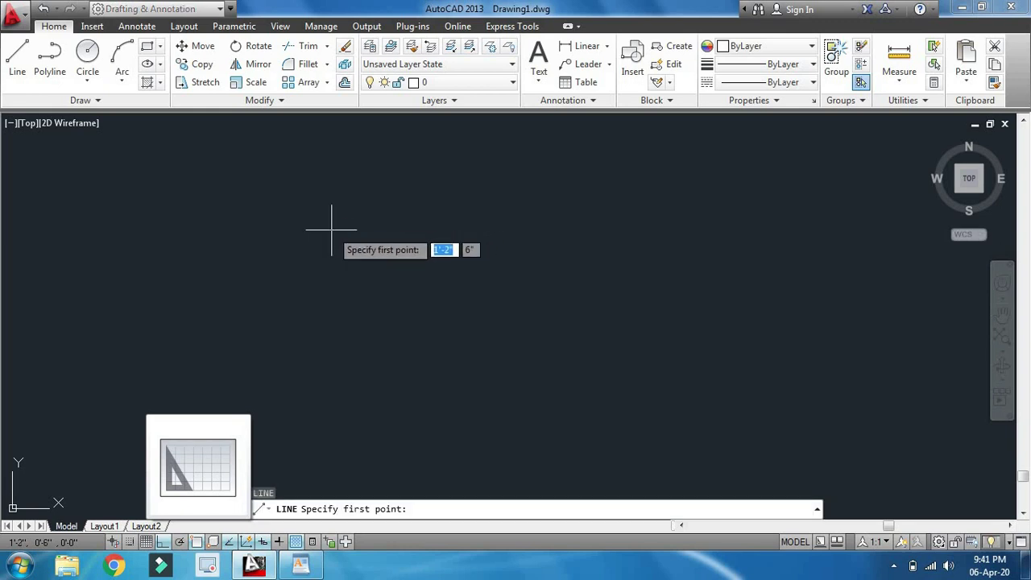
pyautogui.click(331, 230)
pyautogui.click(572, 194)
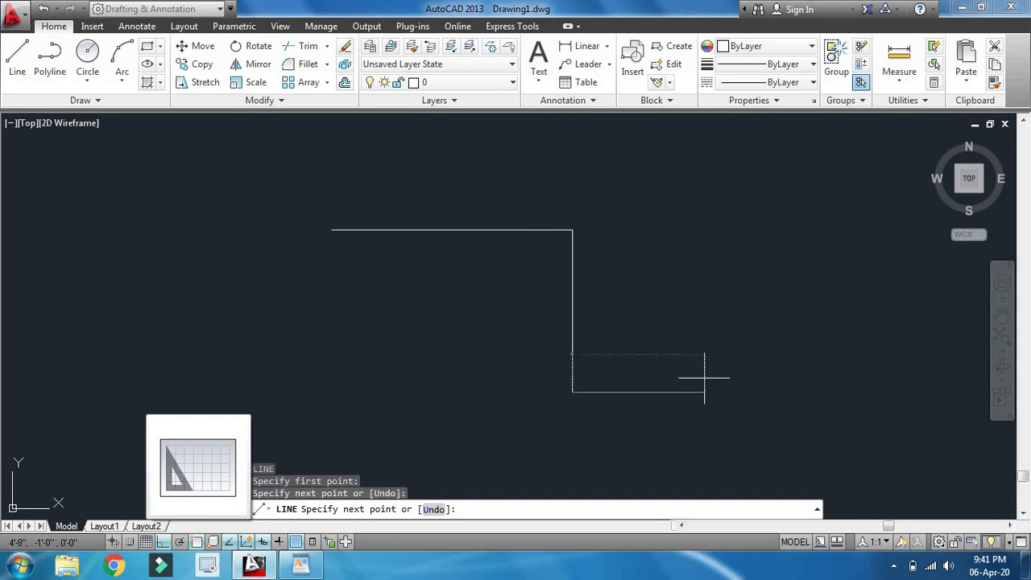
pyautogui.click(596, 392)
pyautogui.click(364, 410)
pyautogui.click(215, 226)
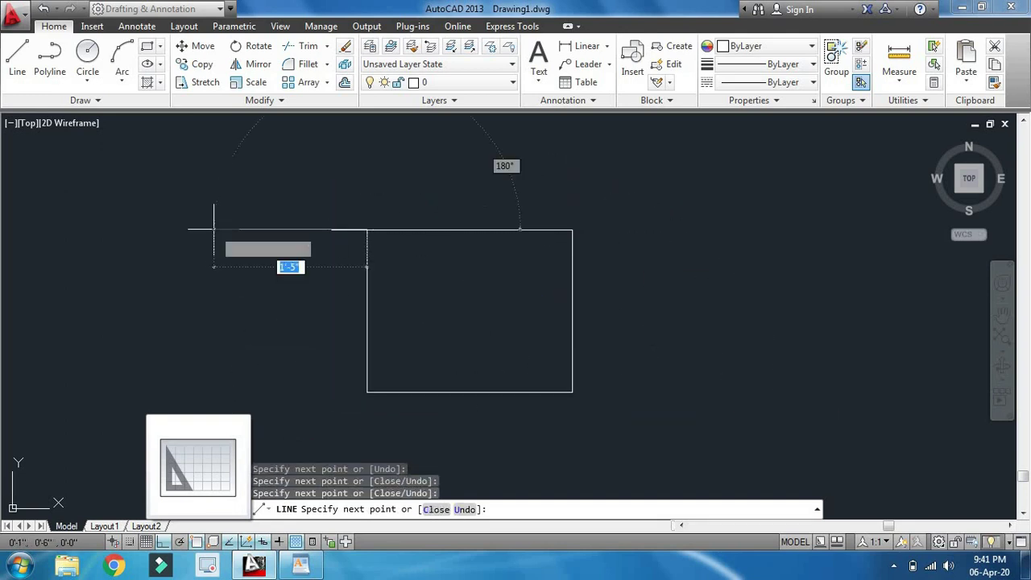
# Step: Extend a line right of the square, stepping down, right and down again, then end it
pyautogui.click(525, 173)
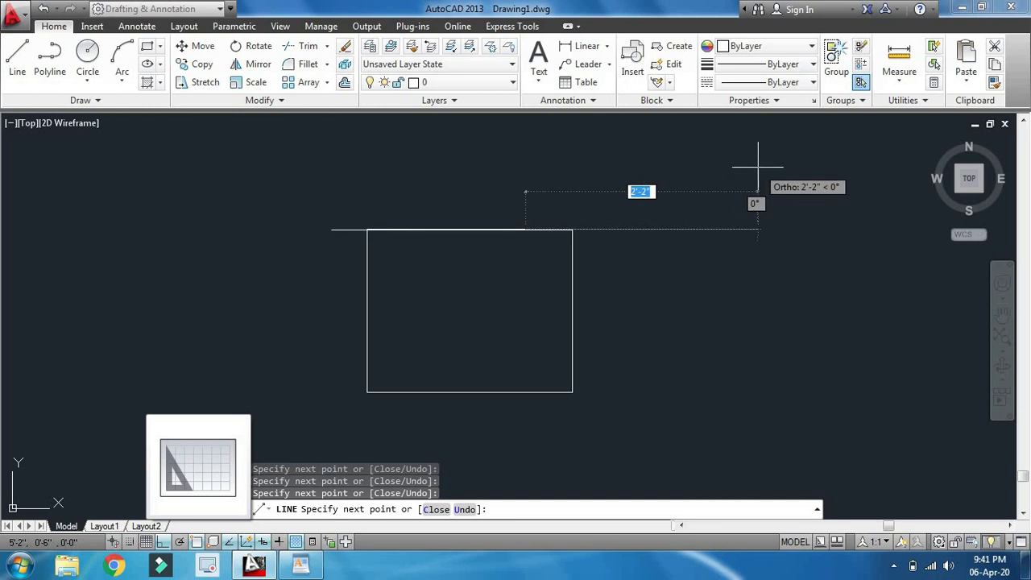
pyautogui.click(787, 229)
pyautogui.click(797, 372)
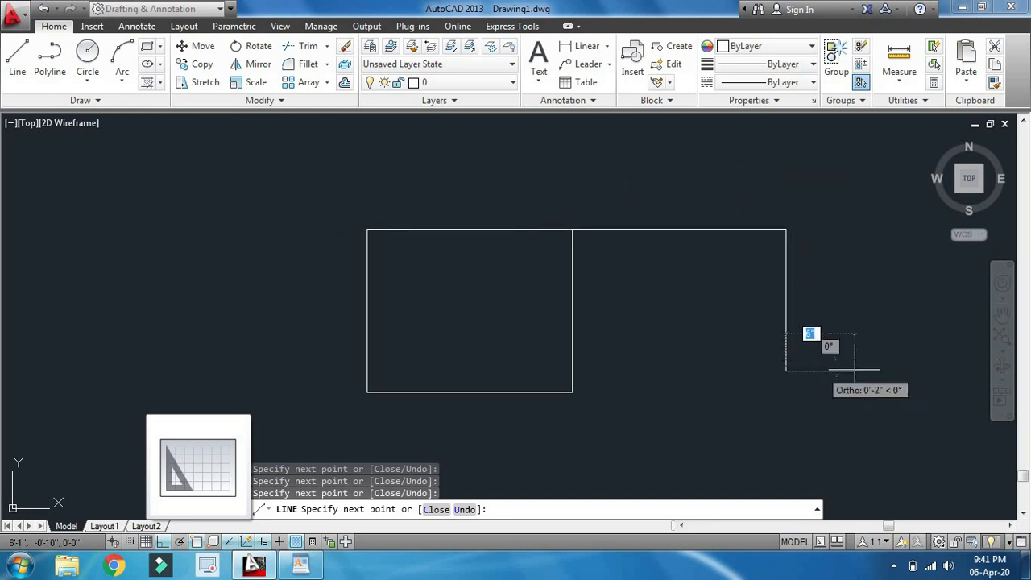
pyautogui.click(904, 371)
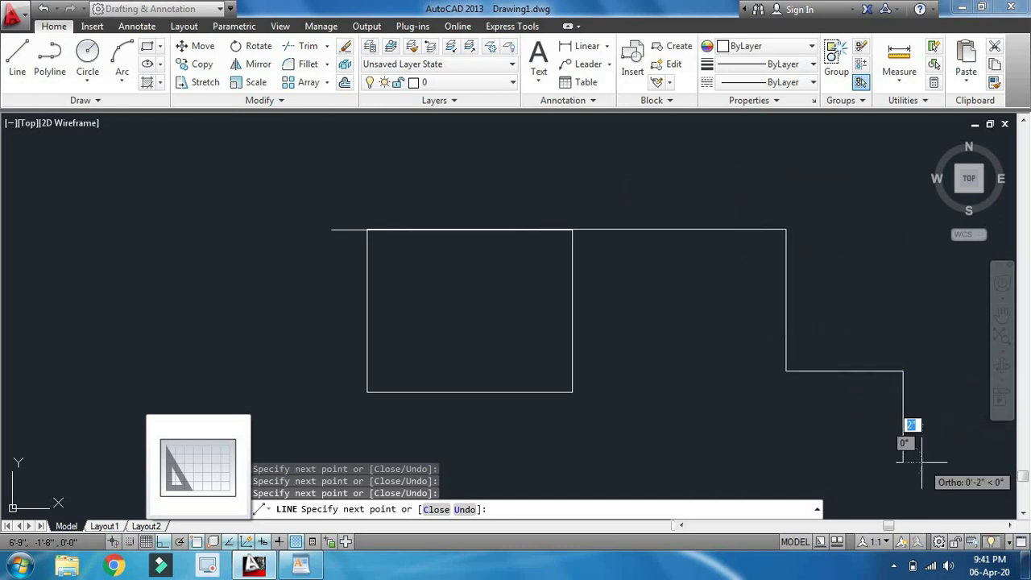
pyautogui.click(922, 463)
pyautogui.press('Escape')
pyautogui.moveTo(804, 383); pyautogui.dragTo(693, 337, button='middle')
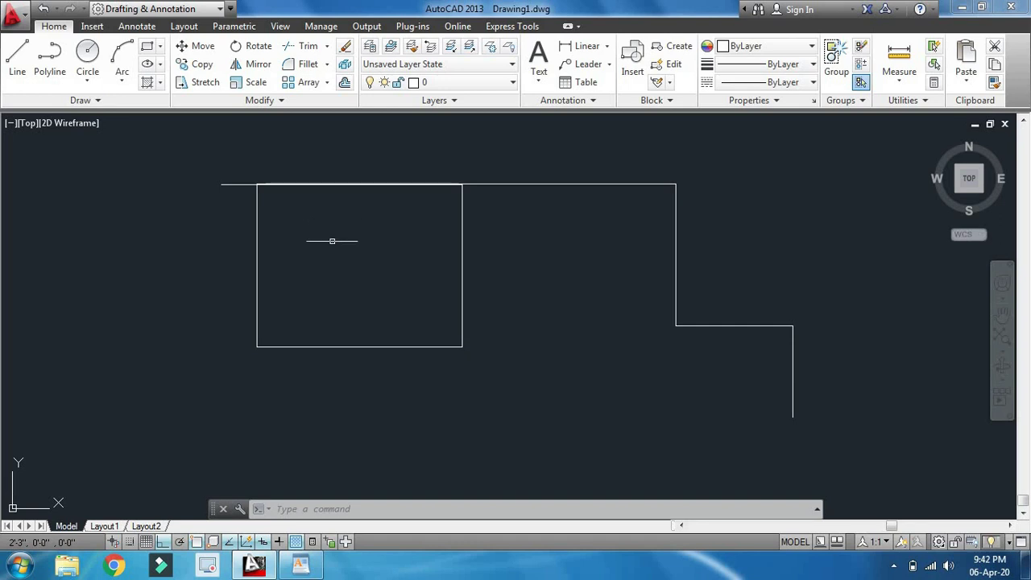
# Step: Save the drawing to the Desktop under the name Lesson No 4
pyautogui.click(15, 19)
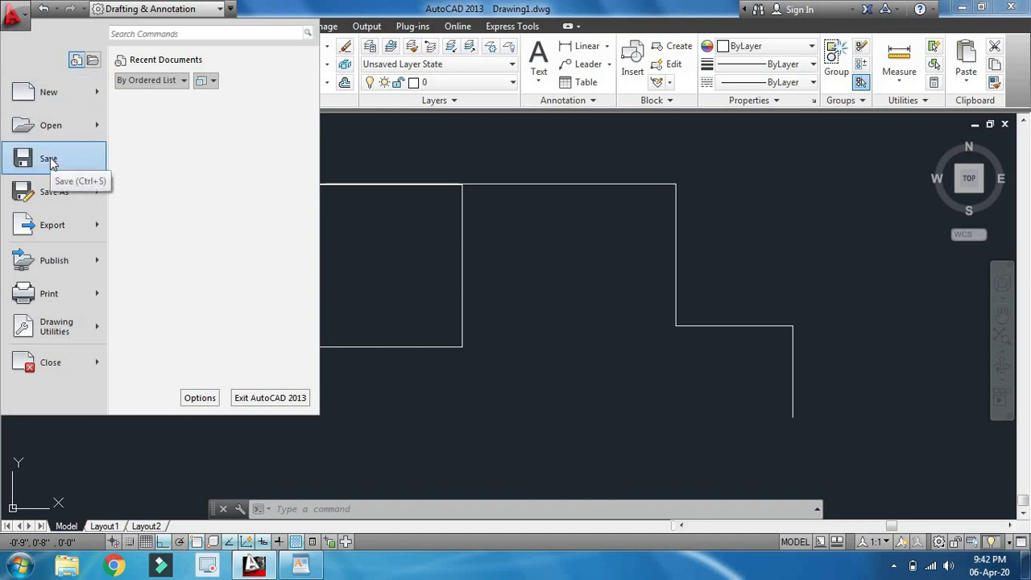
pyautogui.click(49, 161)
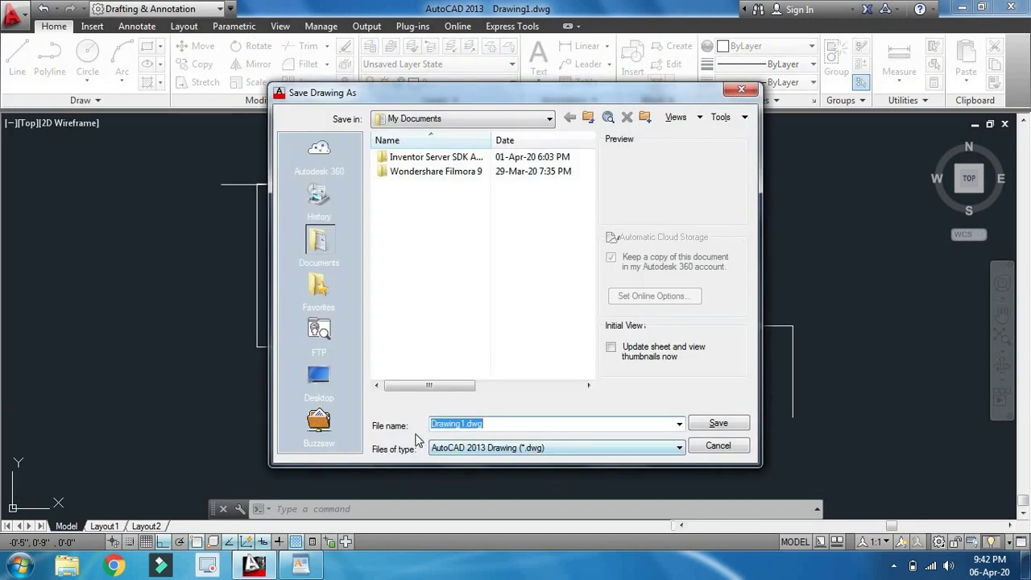
pyautogui.moveTo(442, 95); pyautogui.dragTo(419, 78)
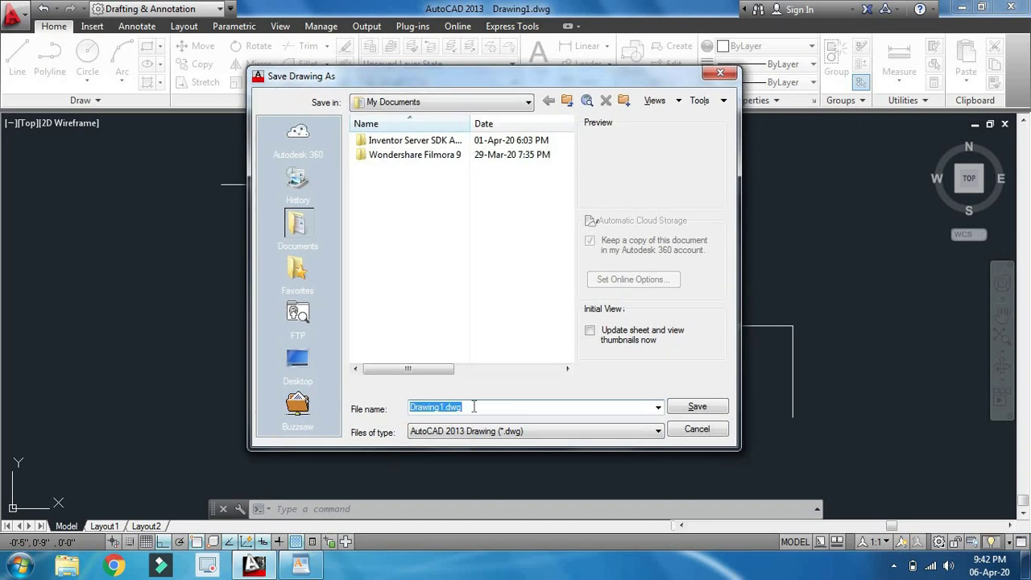
pyautogui.moveTo(474, 406); pyautogui.dragTo(409, 408)
pyautogui.moveTo(479, 408); pyautogui.dragTo(373, 409)
pyautogui.write('Lesson No 4')
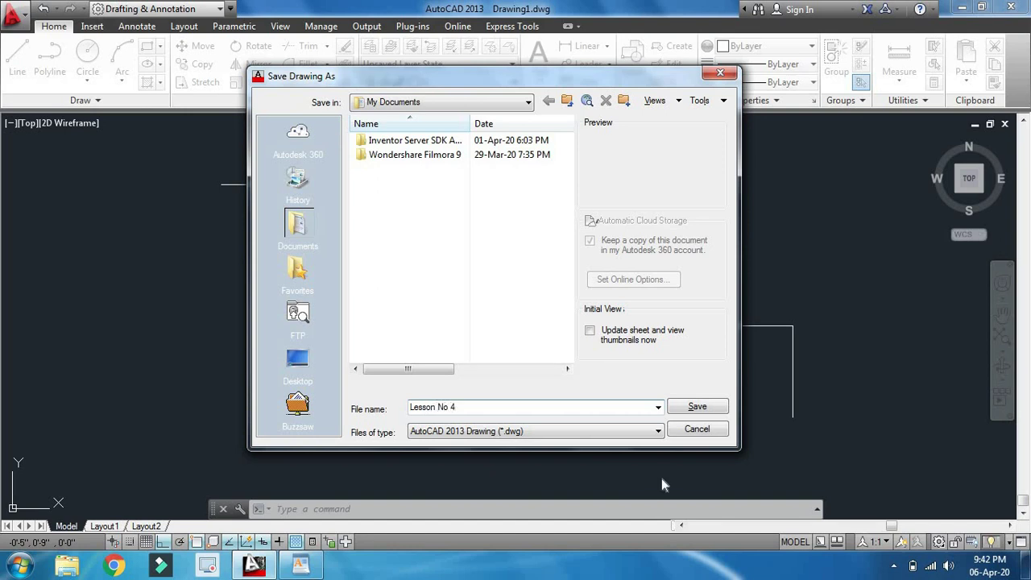
pyautogui.click(427, 103)
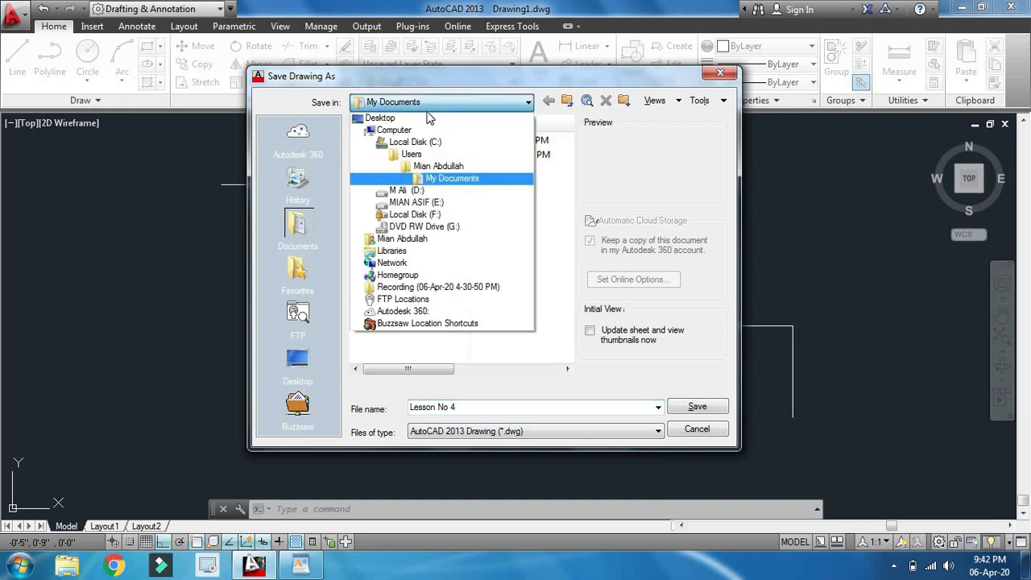
pyautogui.click(425, 118)
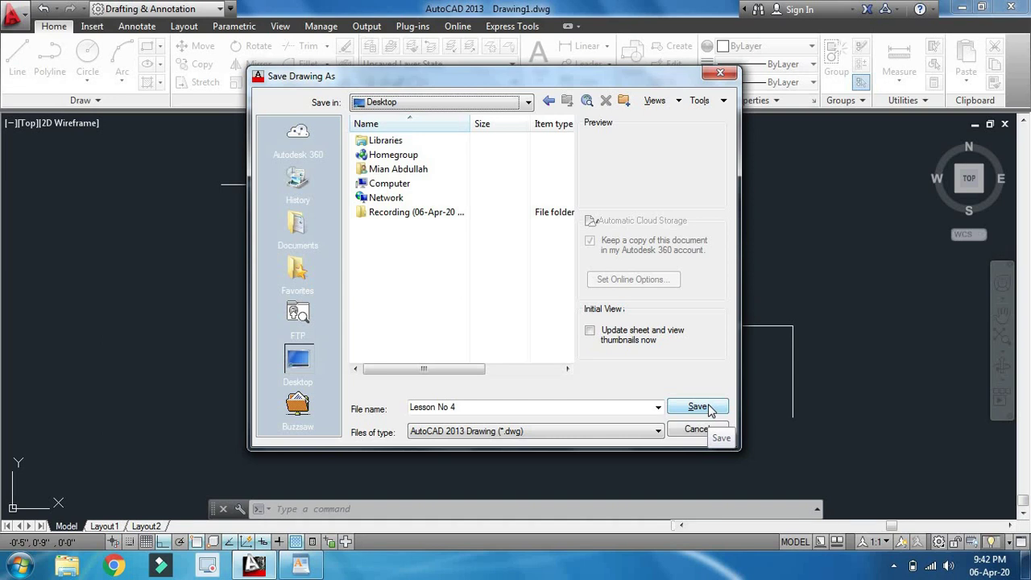
pyautogui.click(698, 407)
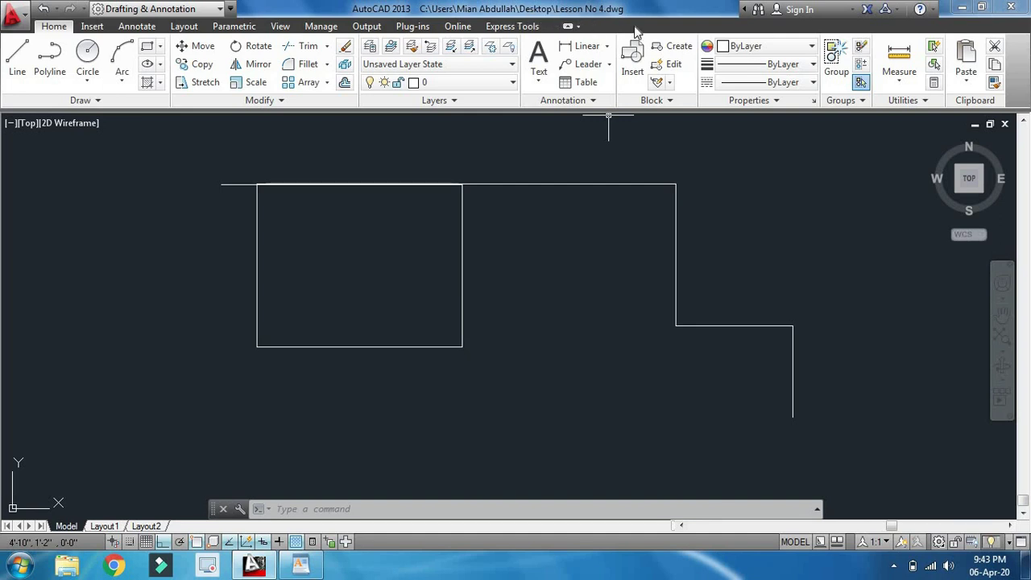
pyautogui.click(962, 10)
pyautogui.click(963, 10)
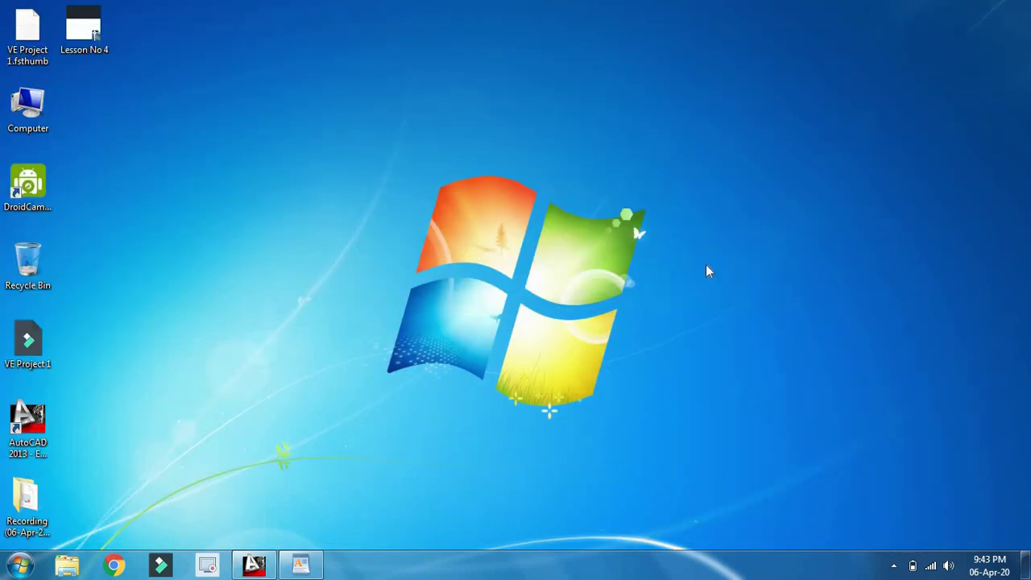
pyautogui.click(84, 52)
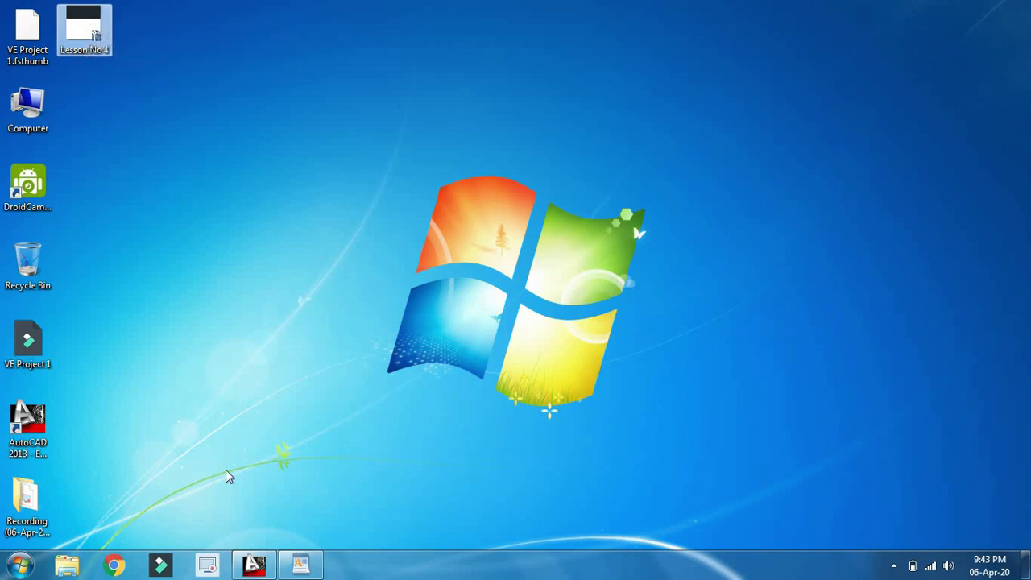
pyautogui.click(235, 564)
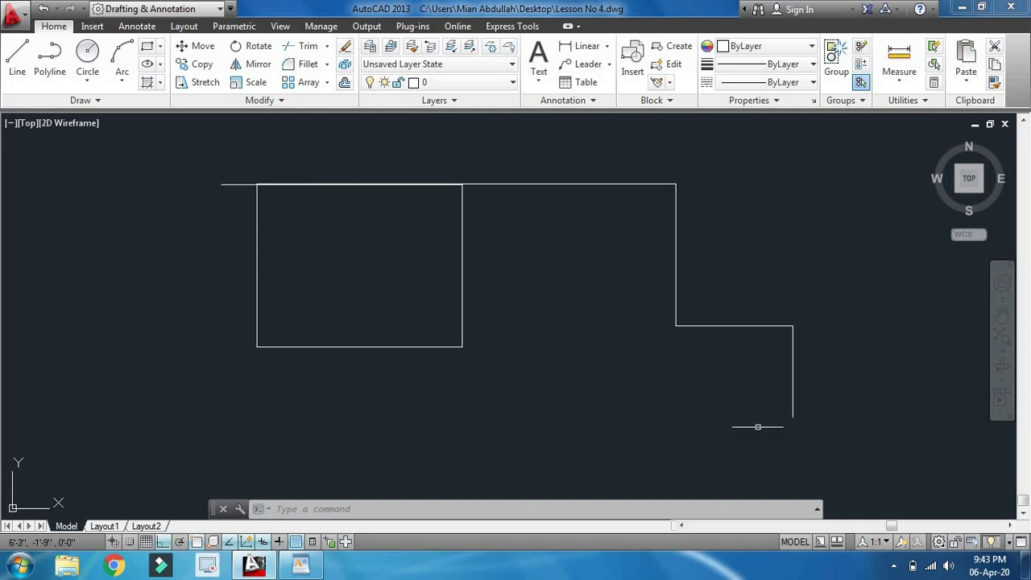
# Step: Start LINE at the upper right and draw the first steps of a staircase down-left
pyautogui.moveTo(727, 427); pyautogui.dragTo(618, 417, button='middle')
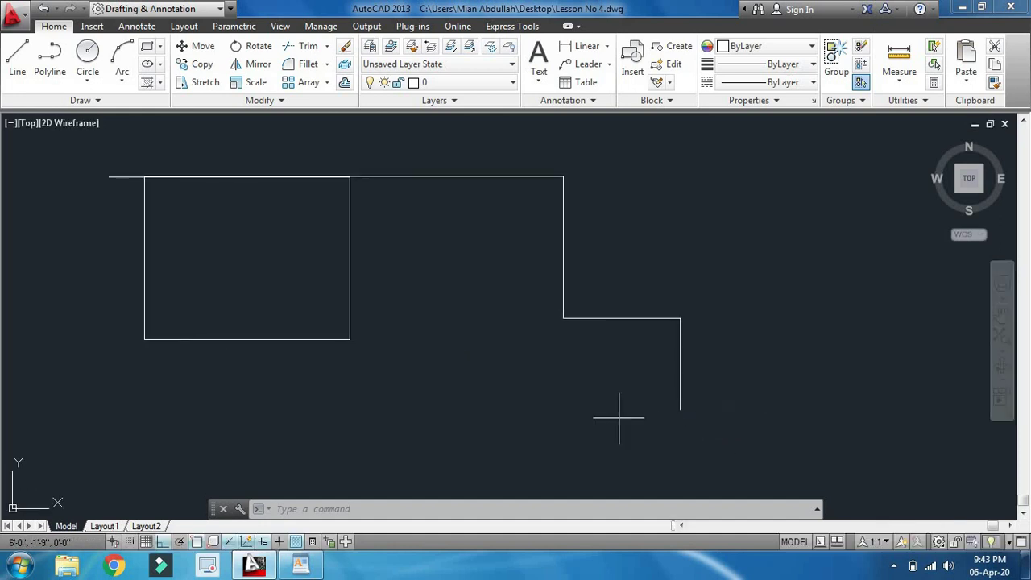
pyautogui.press('l')
pyautogui.press('Return')
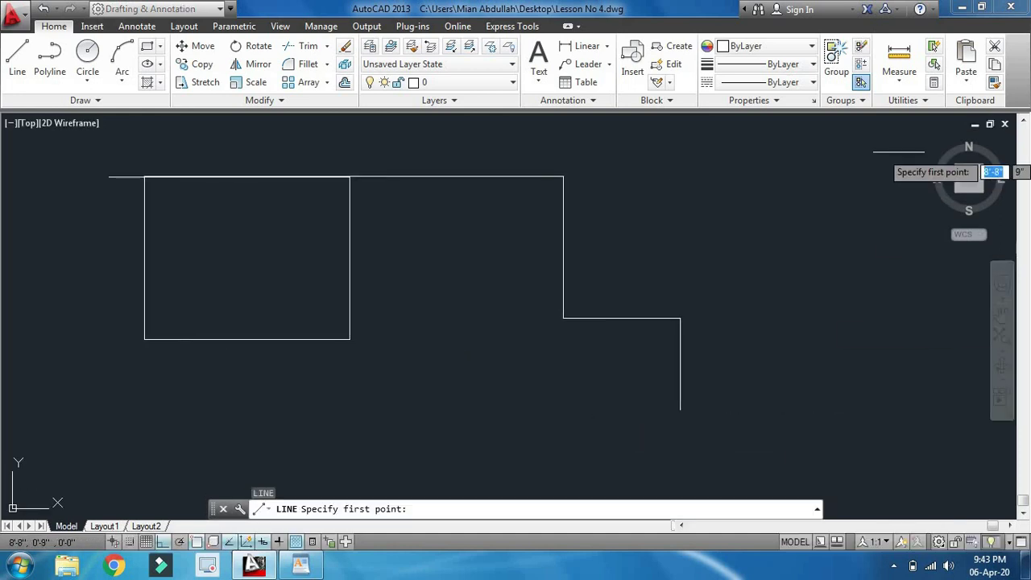
pyautogui.click(891, 159)
pyautogui.click(891, 213)
pyautogui.click(776, 213)
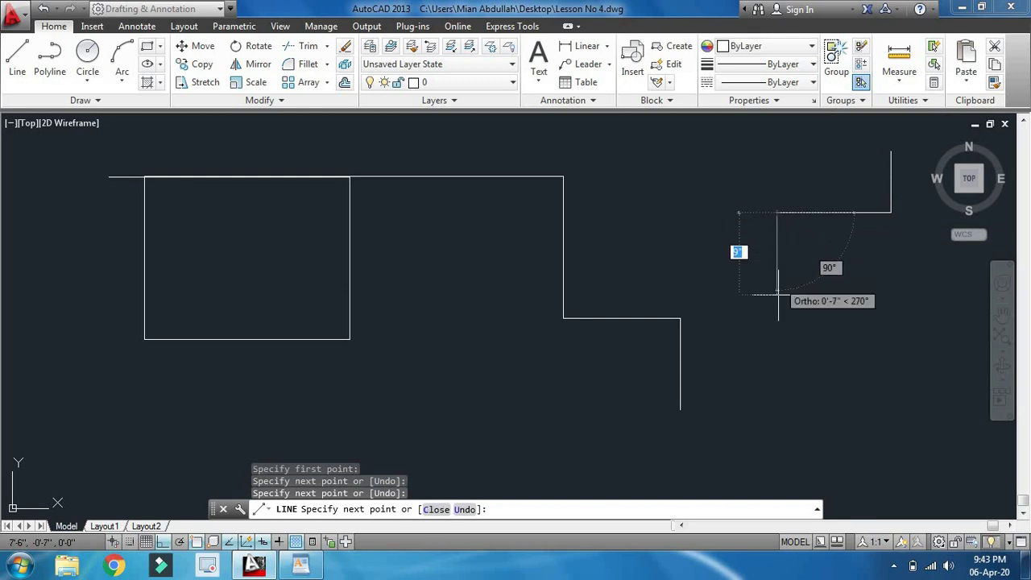
pyautogui.click(776, 273)
pyautogui.click(777, 298)
# Step: Finish the staircase with three more steps and a final drop, then save with Ctrl+S
pyautogui.click(681, 298)
pyautogui.click(681, 378)
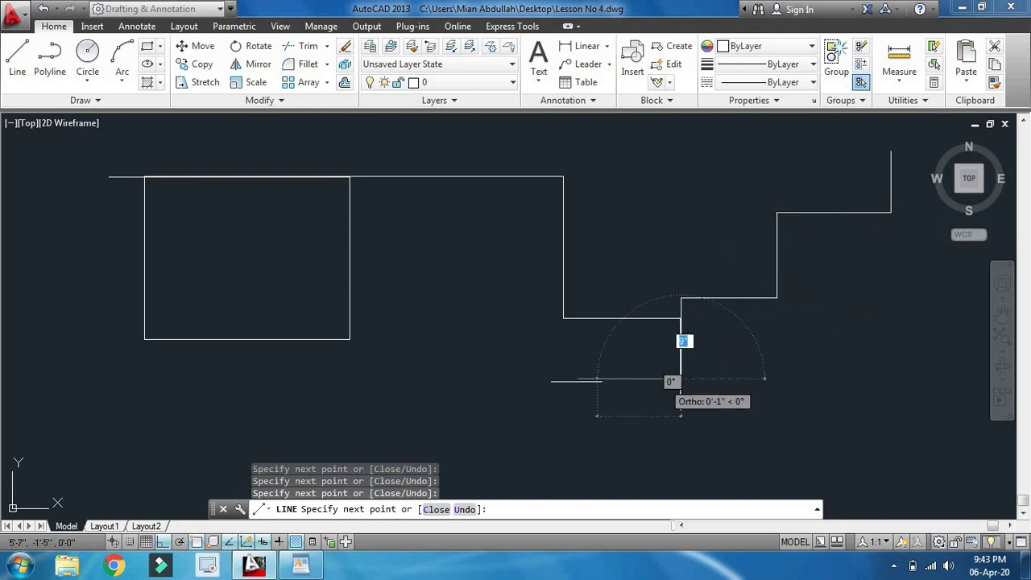
pyautogui.click(577, 379)
pyautogui.click(577, 453)
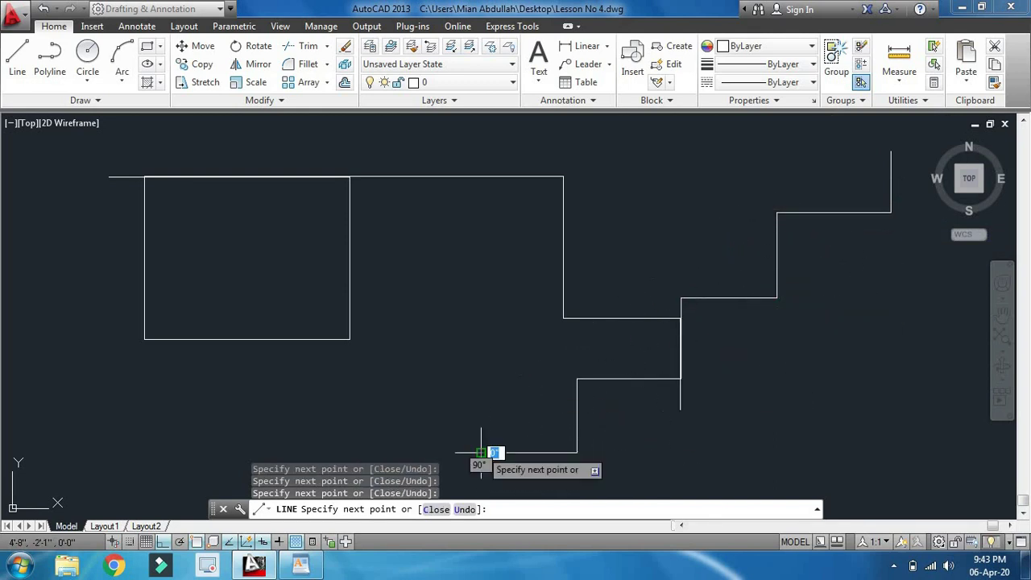
pyautogui.click(481, 453)
pyautogui.click(481, 484)
pyautogui.press('Escape')
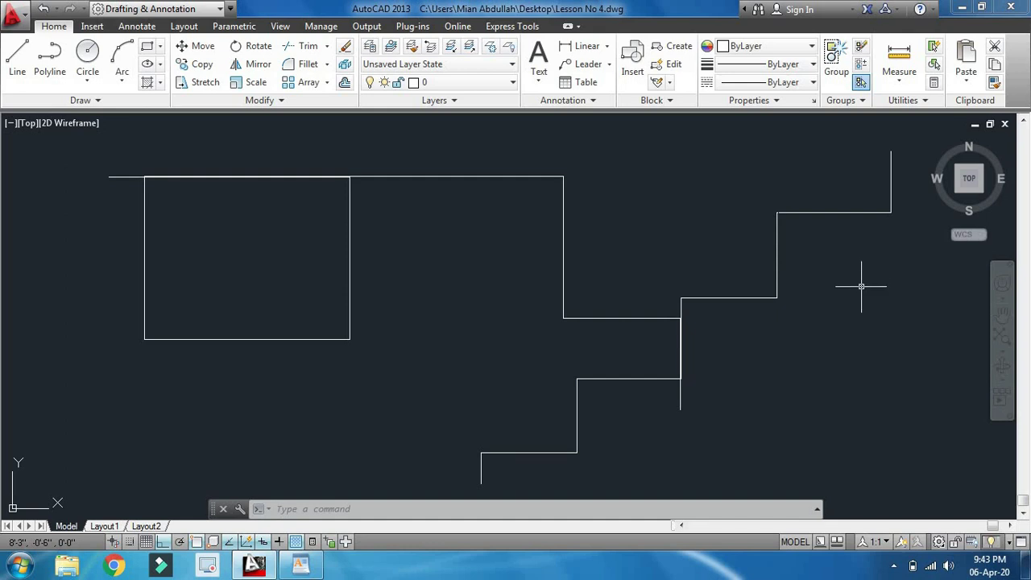
pyautogui.moveTo(842, 338); pyautogui.dragTo(837, 329, button='middle')
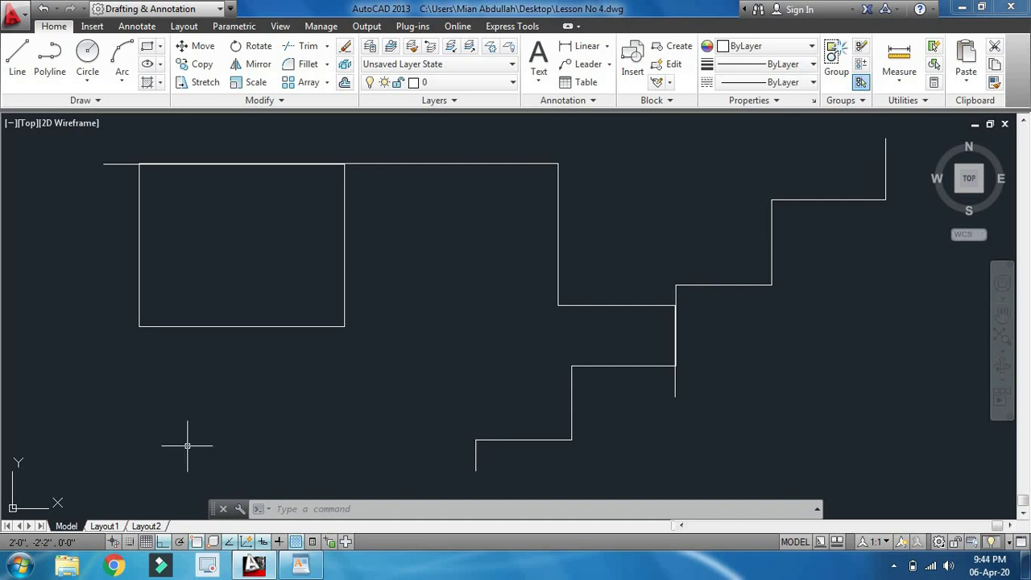
pyautogui.hotkey('ctrl', 's')
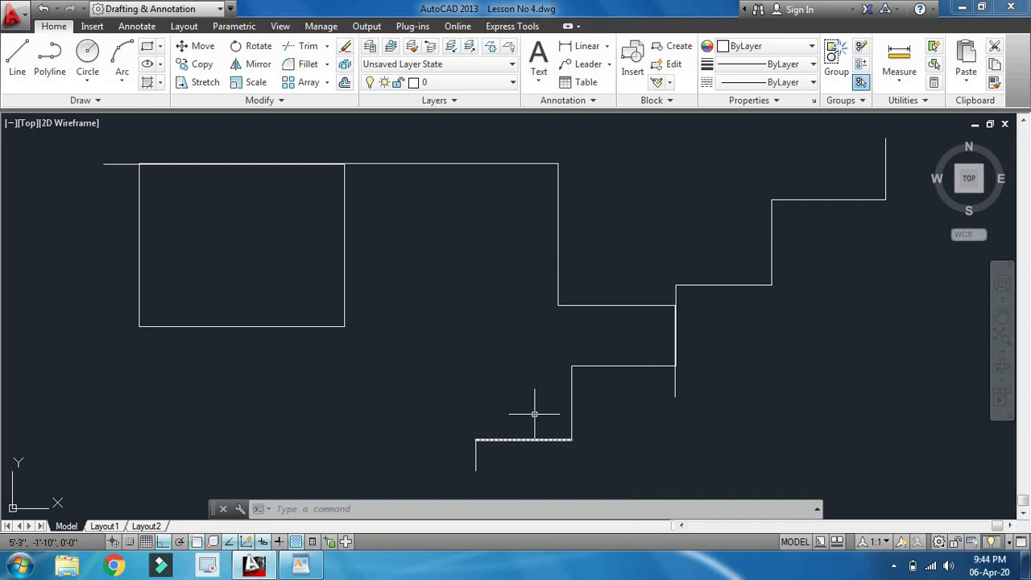
# Step: Save Lesson No 4.dwg, check the WordPad lesson list, then return to AutoCAD's file menu
pyautogui.click(12, 18)
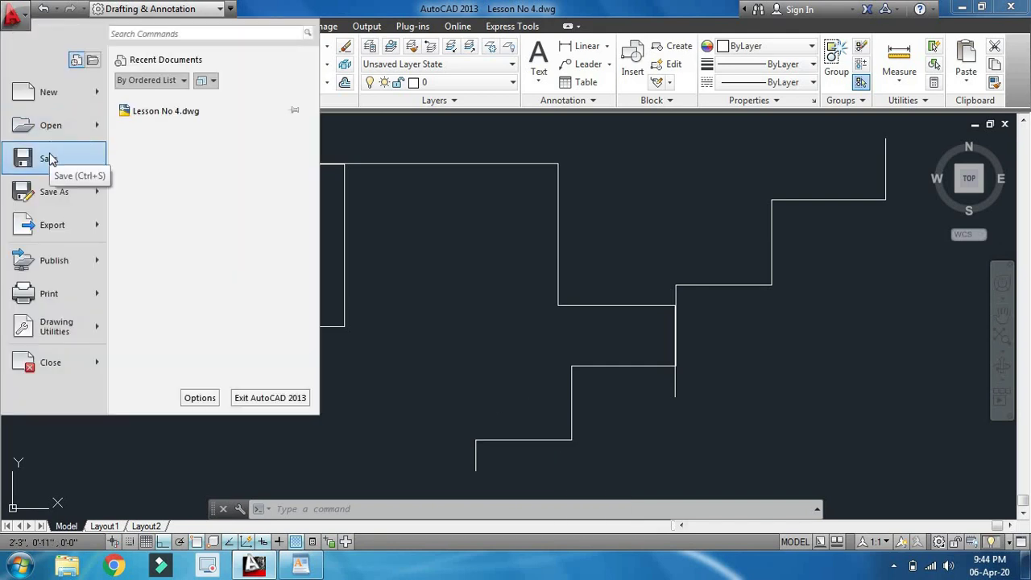
pyautogui.click(50, 159)
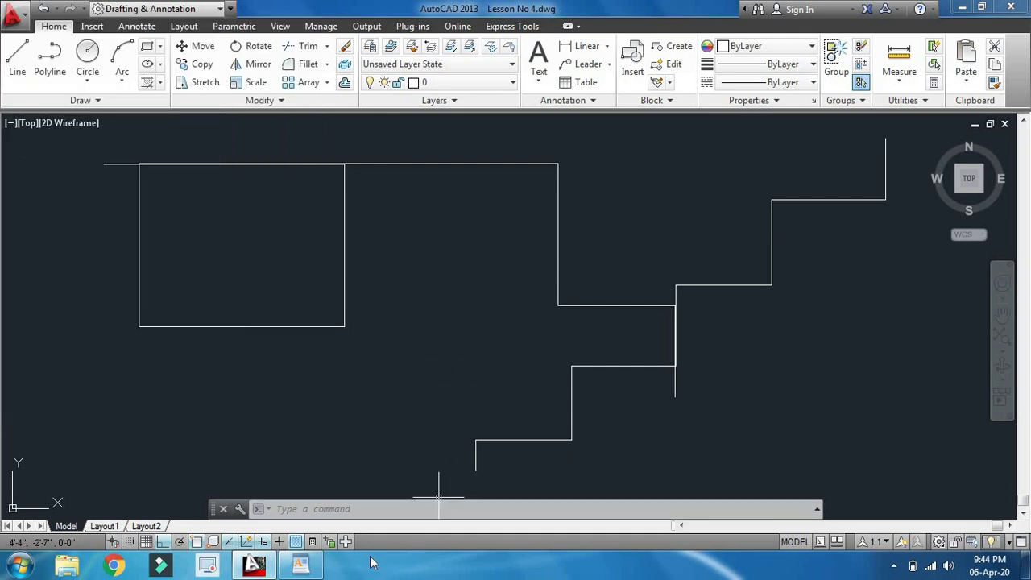
pyautogui.click(314, 555)
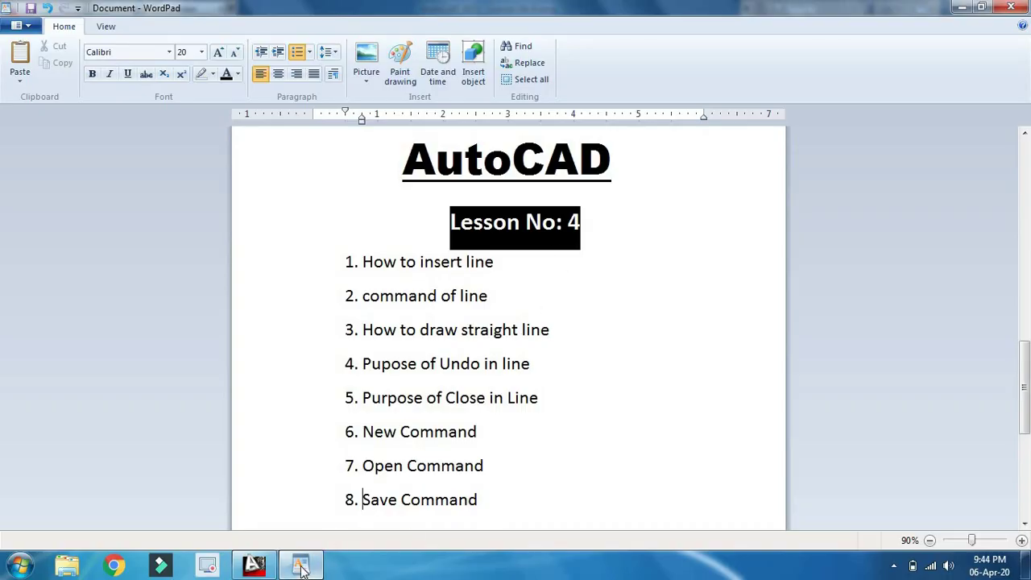
pyautogui.click(254, 564)
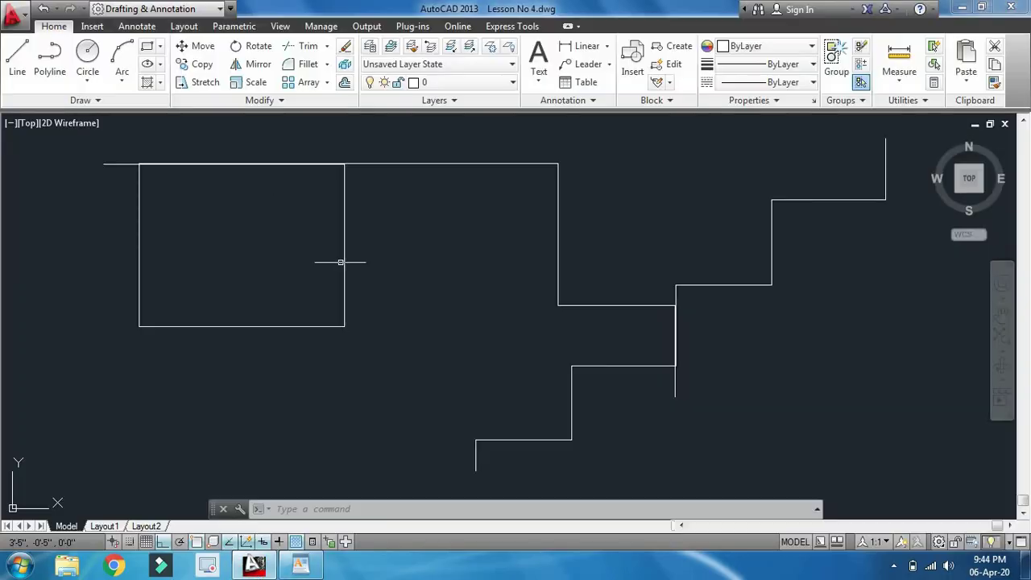
pyautogui.click(14, 12)
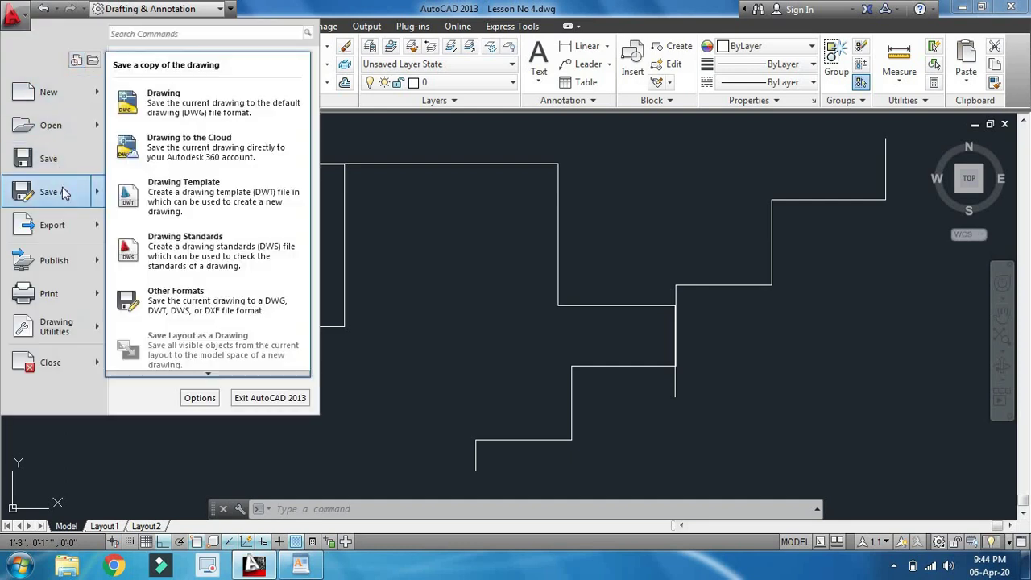
pyautogui.moveTo(54, 192)
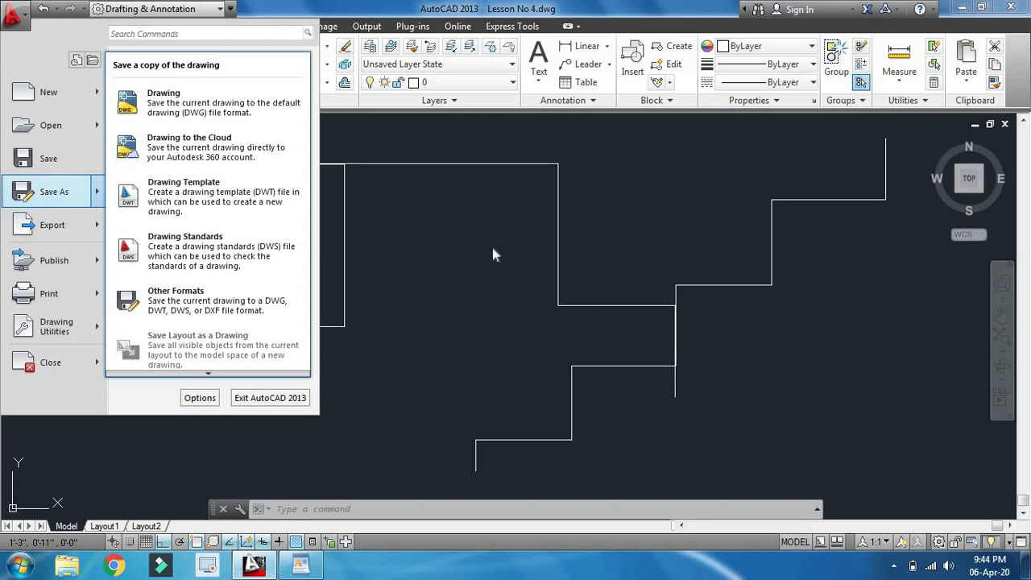
pyautogui.click(492, 249)
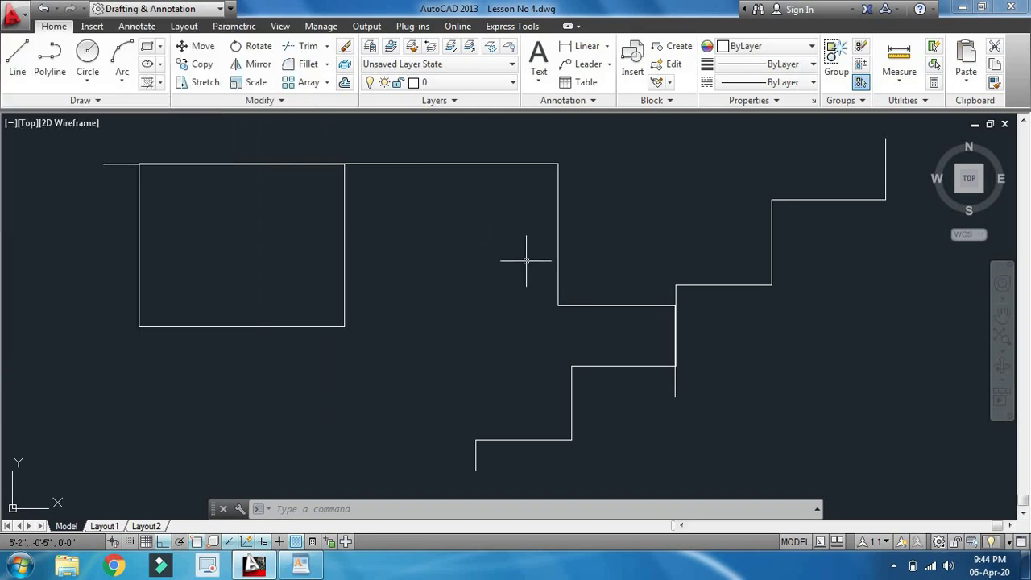